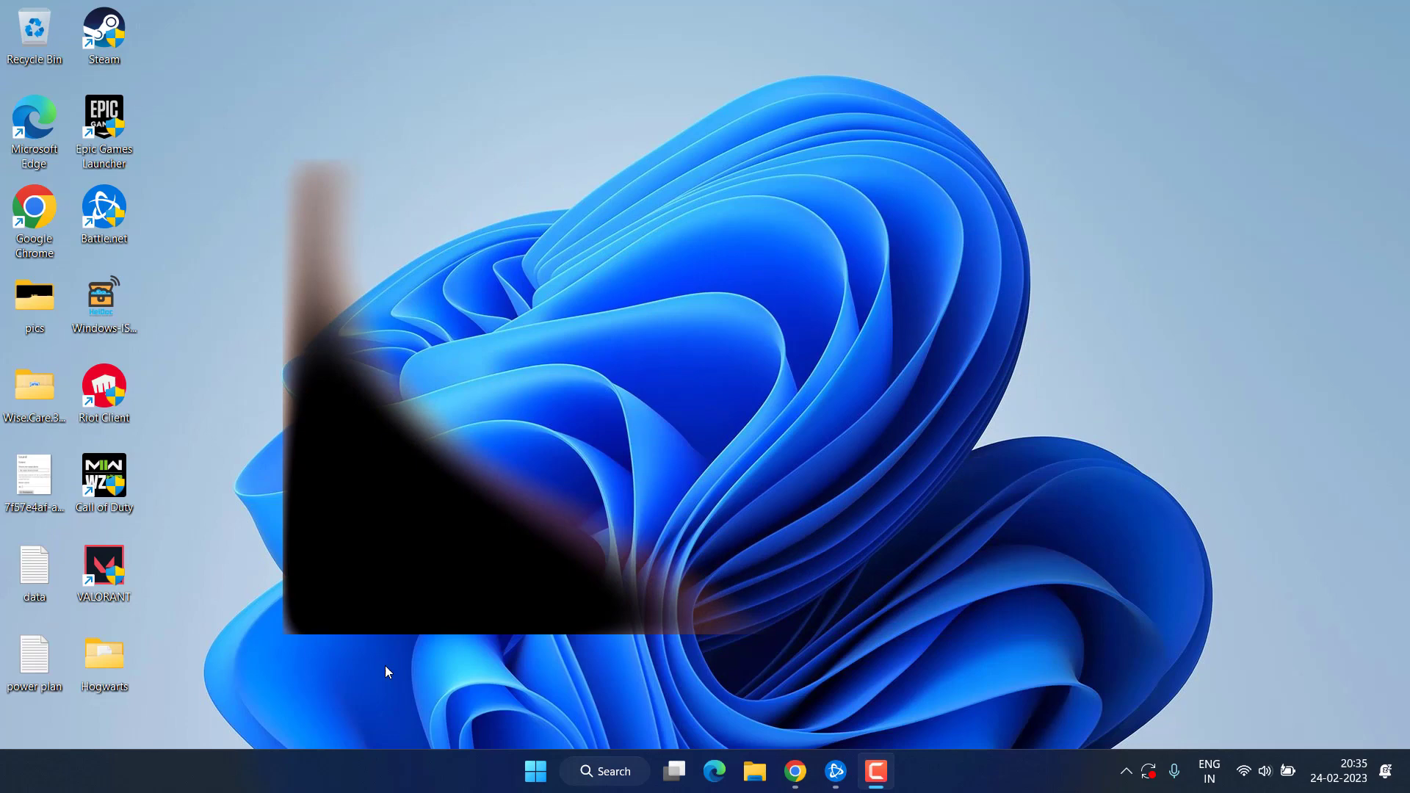
- Open Device Manager and expand Display adapters to show both AMD Radeon graphics cards
right_click(534, 770)
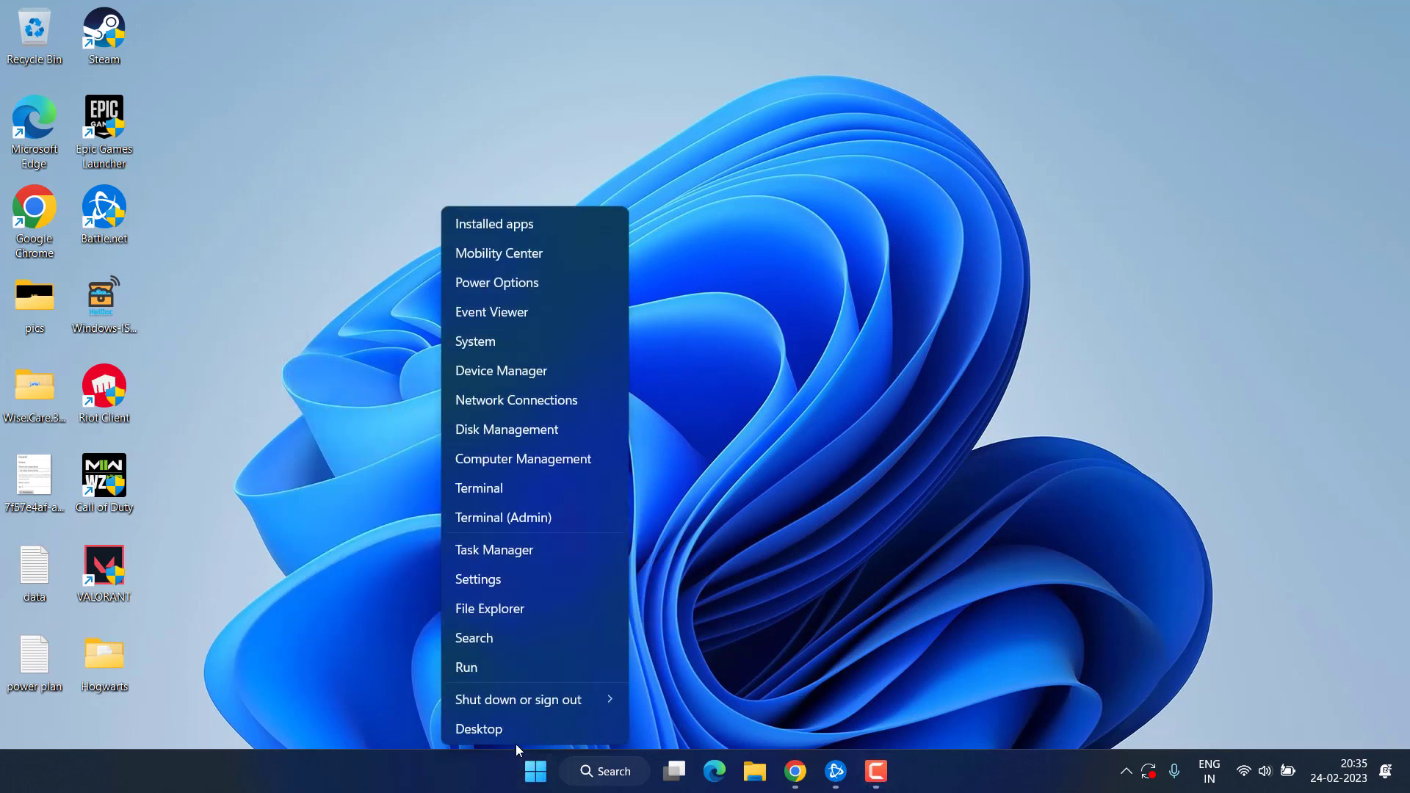
left_click(520, 369)
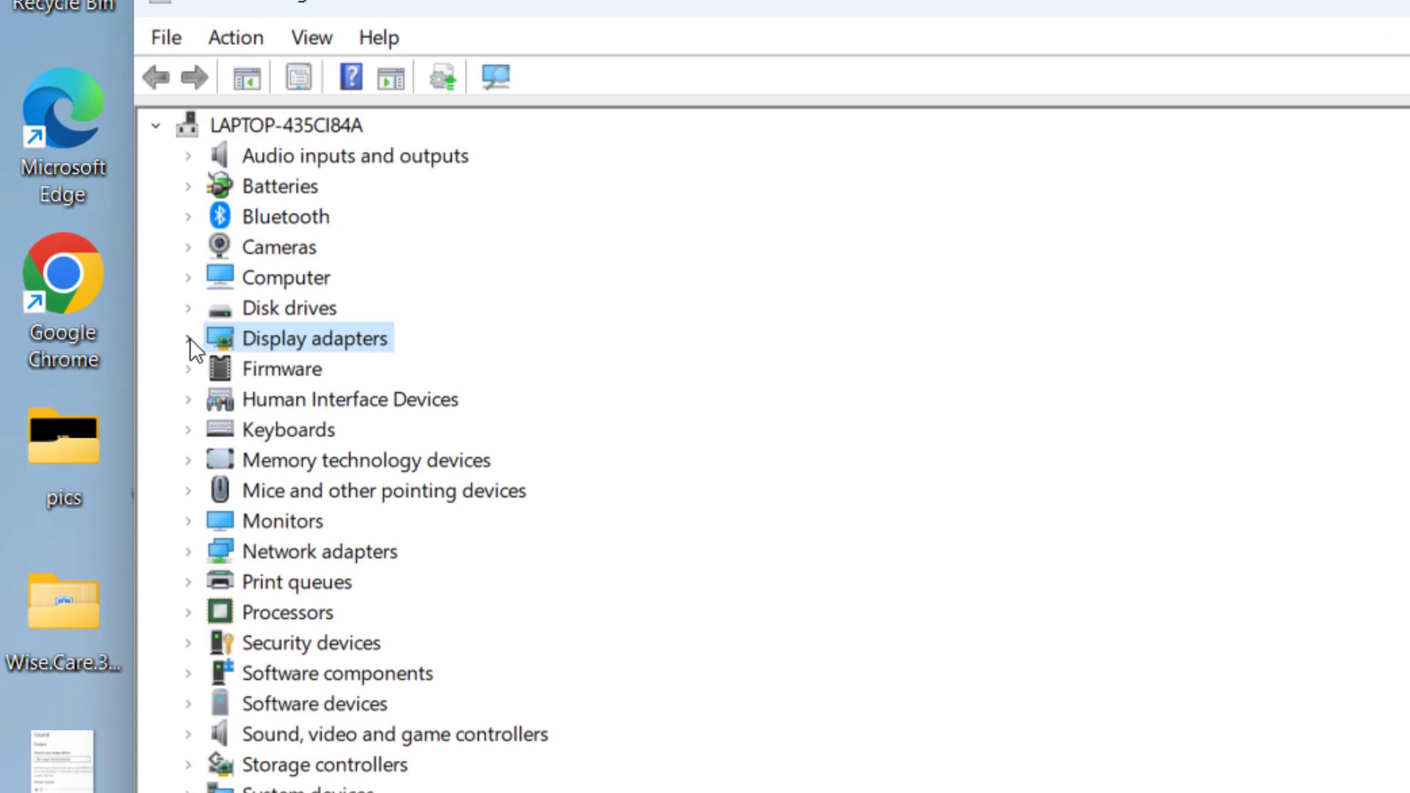
left_click(189, 339)
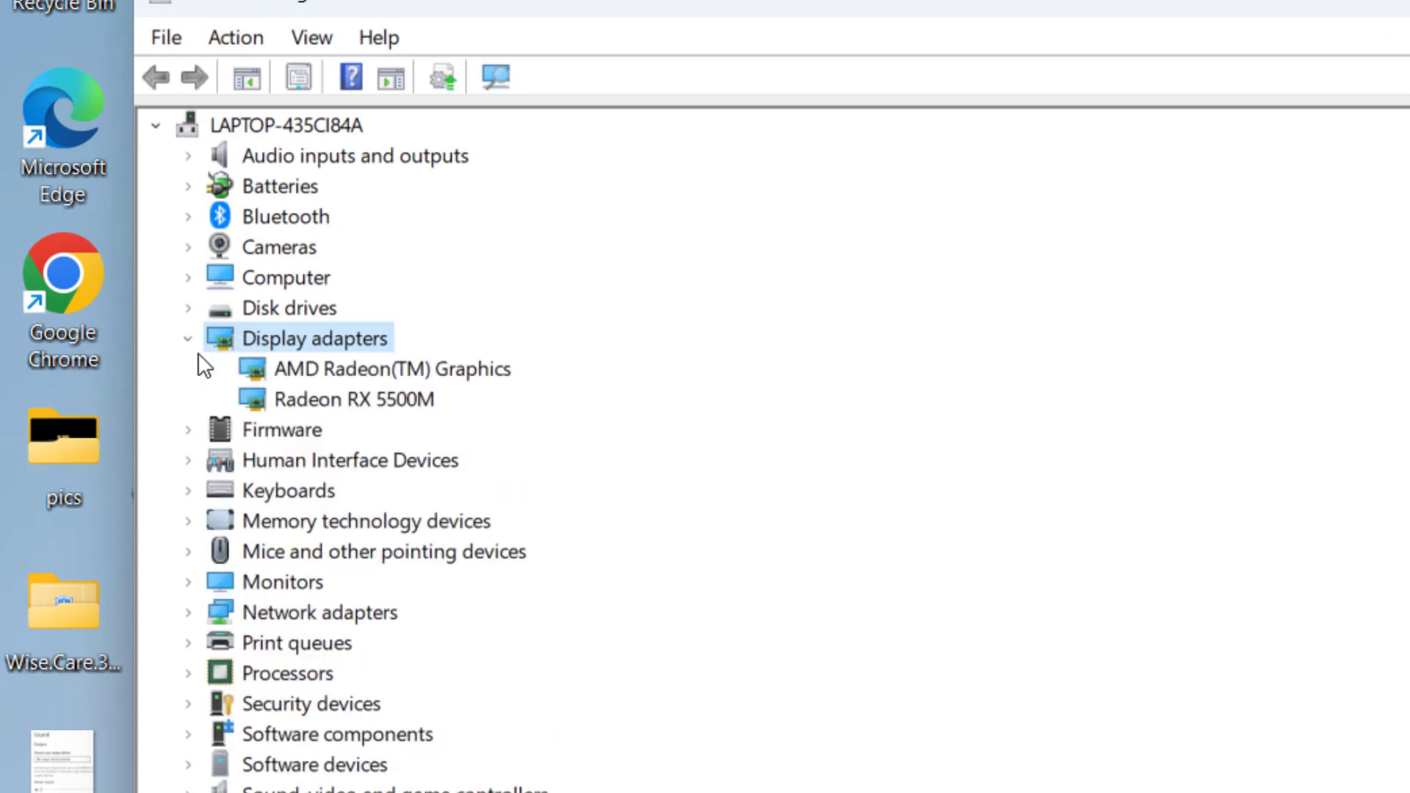
- Check the Radeon RX 5500M driver version 31.0.12029.10015 in its properties, then close them
left_click(396, 400)
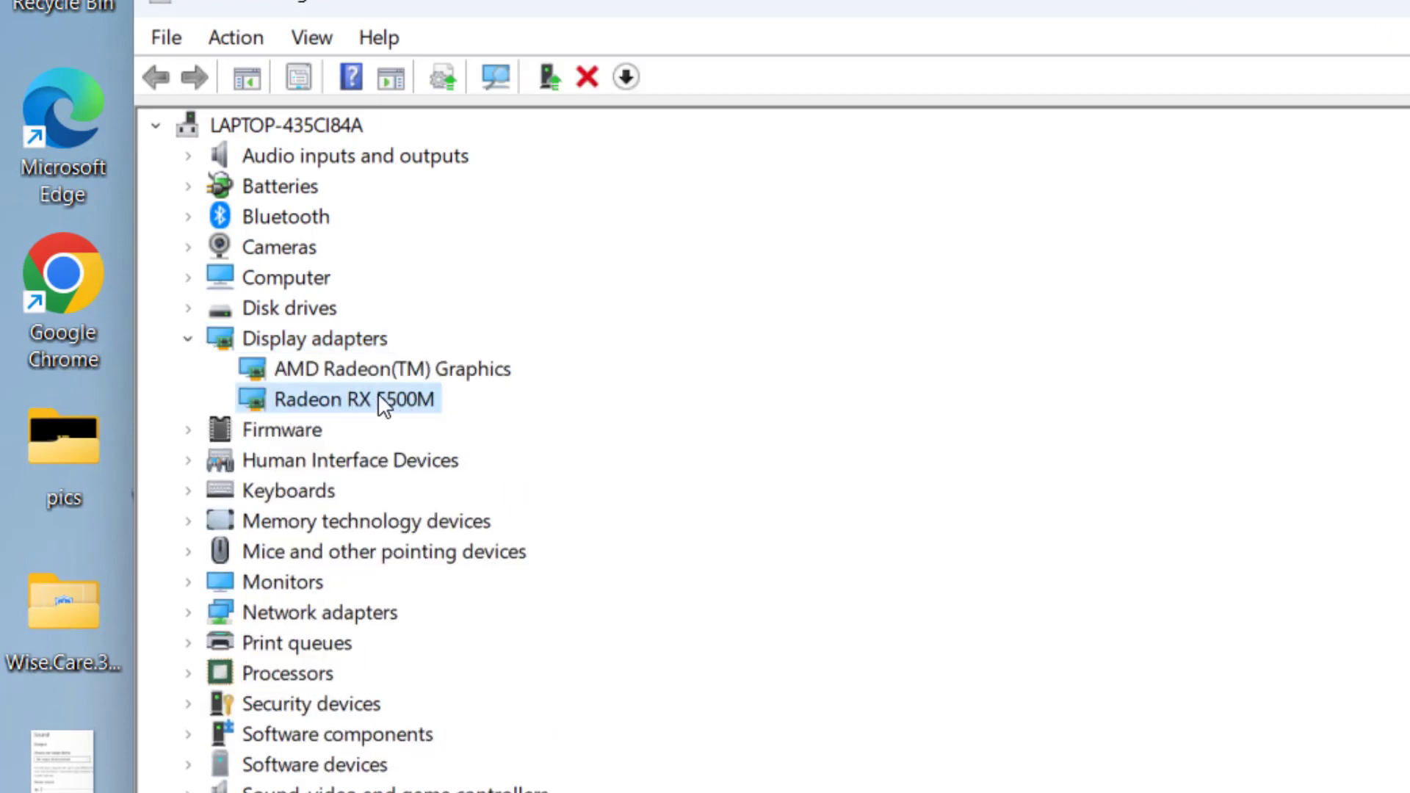
right_click(378, 394)
left_click(474, 597)
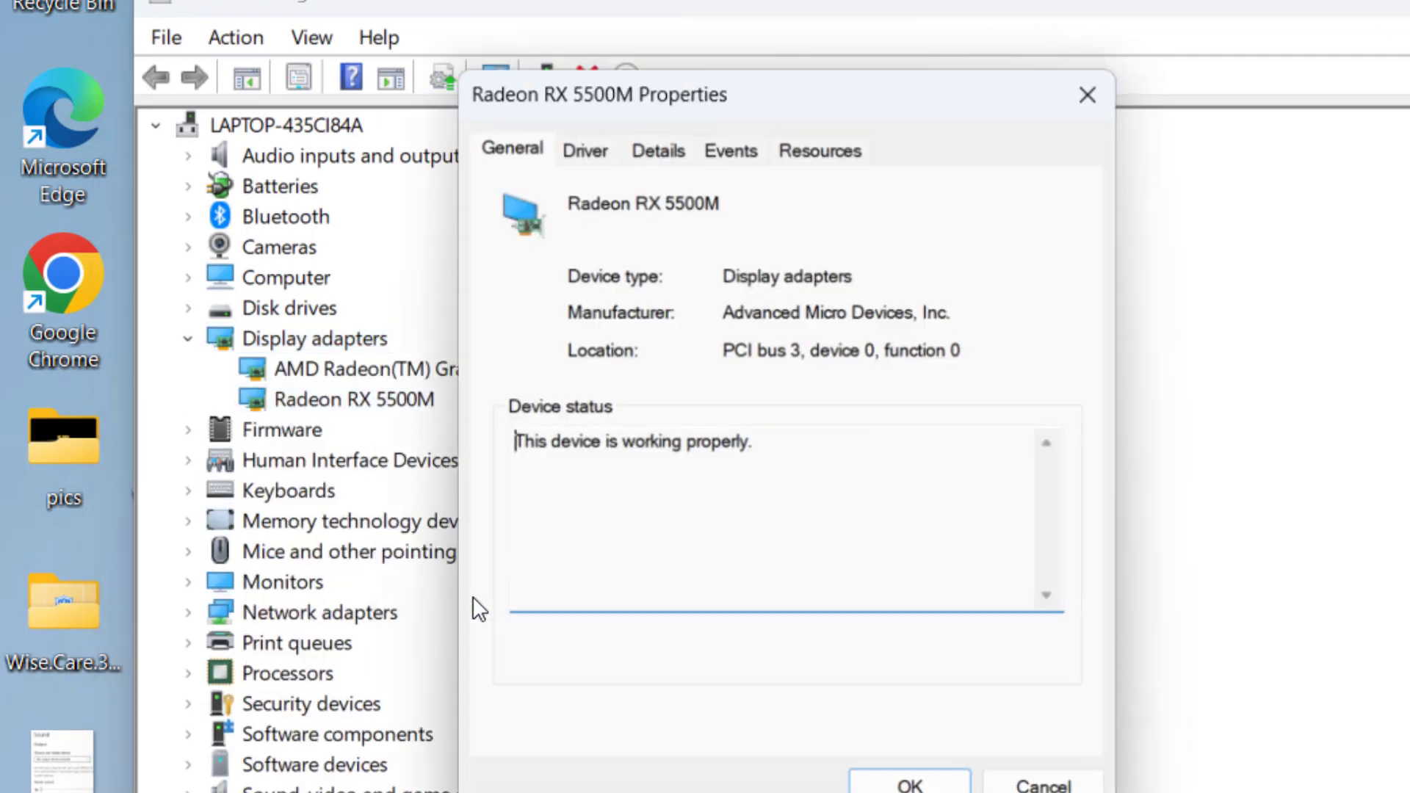
left_click(601, 145)
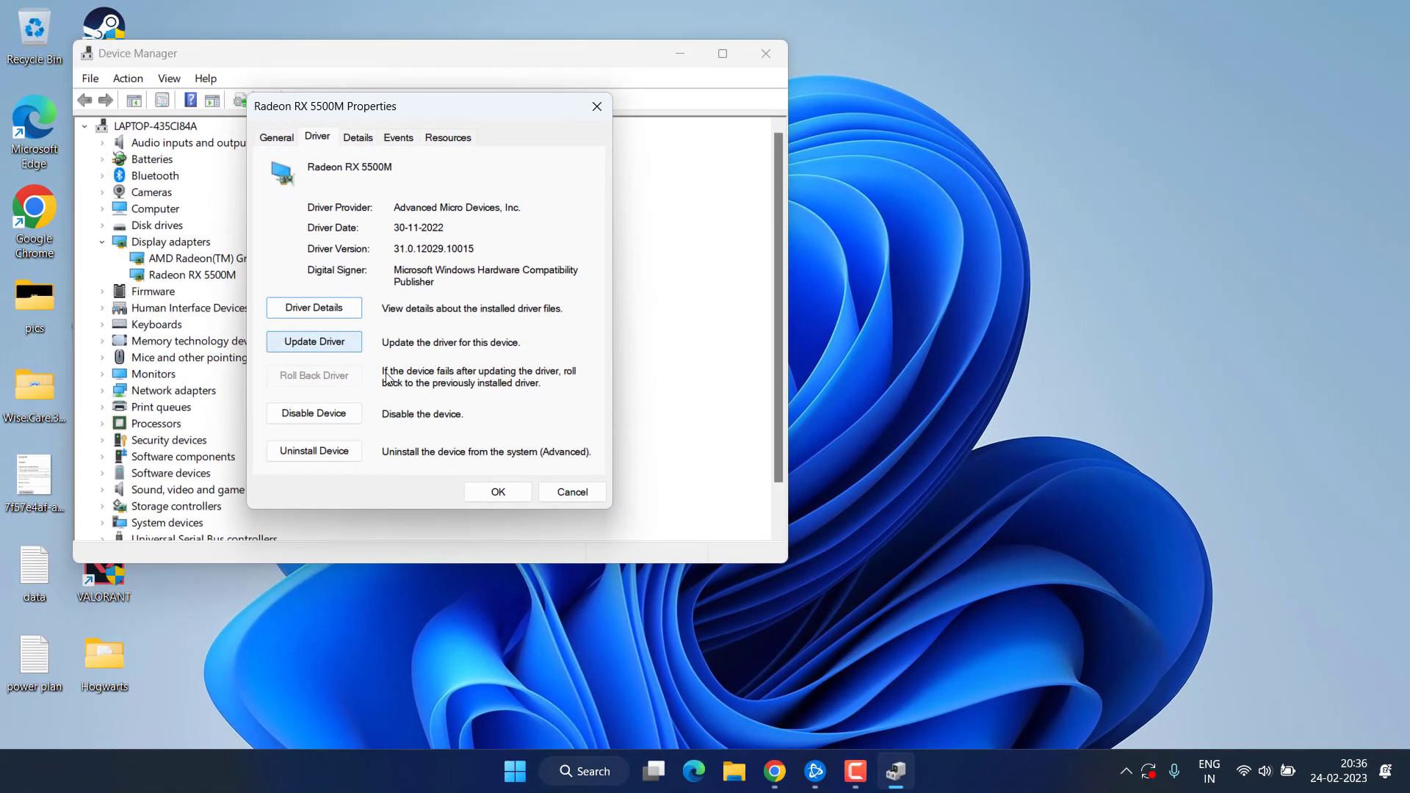
left_click(500, 493)
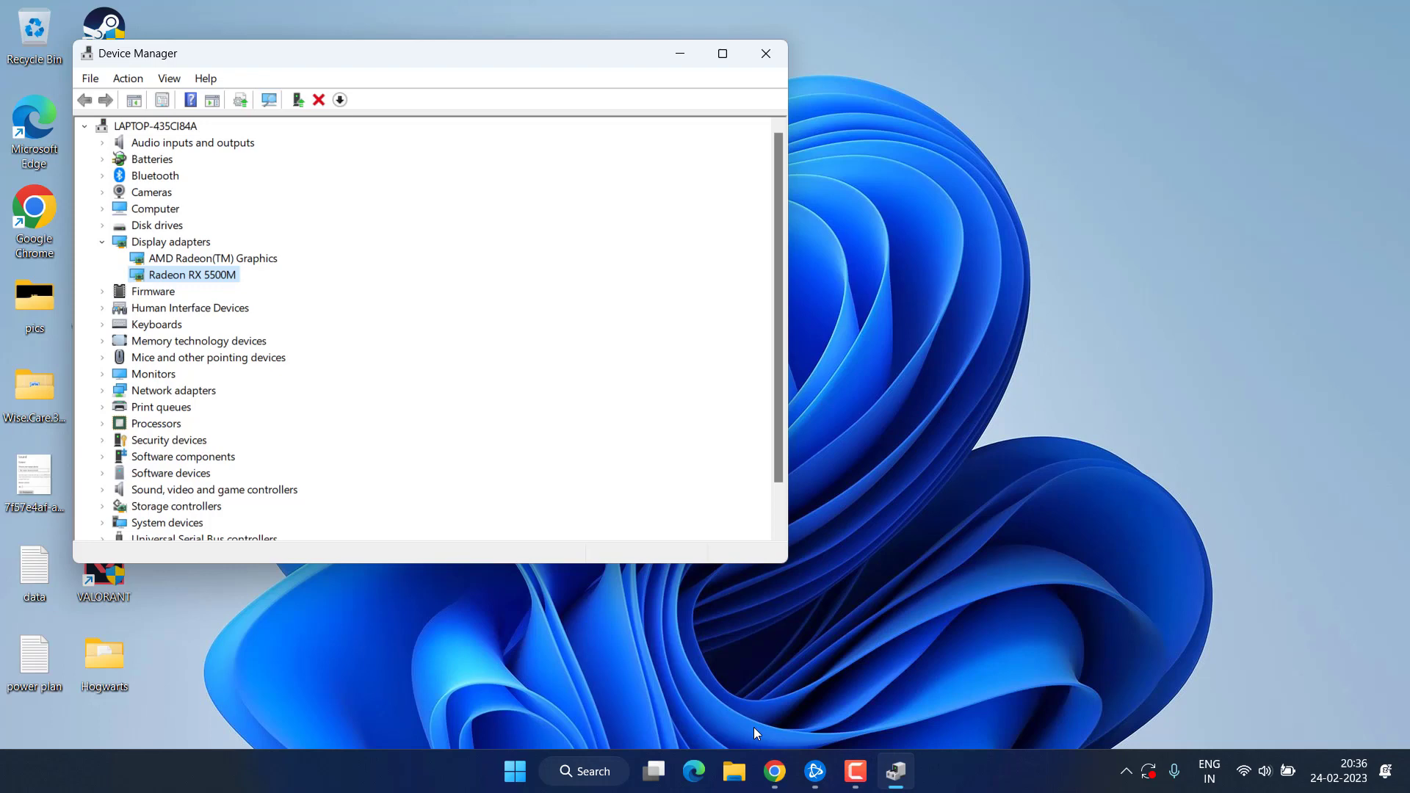
- On AMD's support site, pick Graphics > RX 6000 Series > RX 6800 Series > RX 6800 XT and submit
left_click(775, 771)
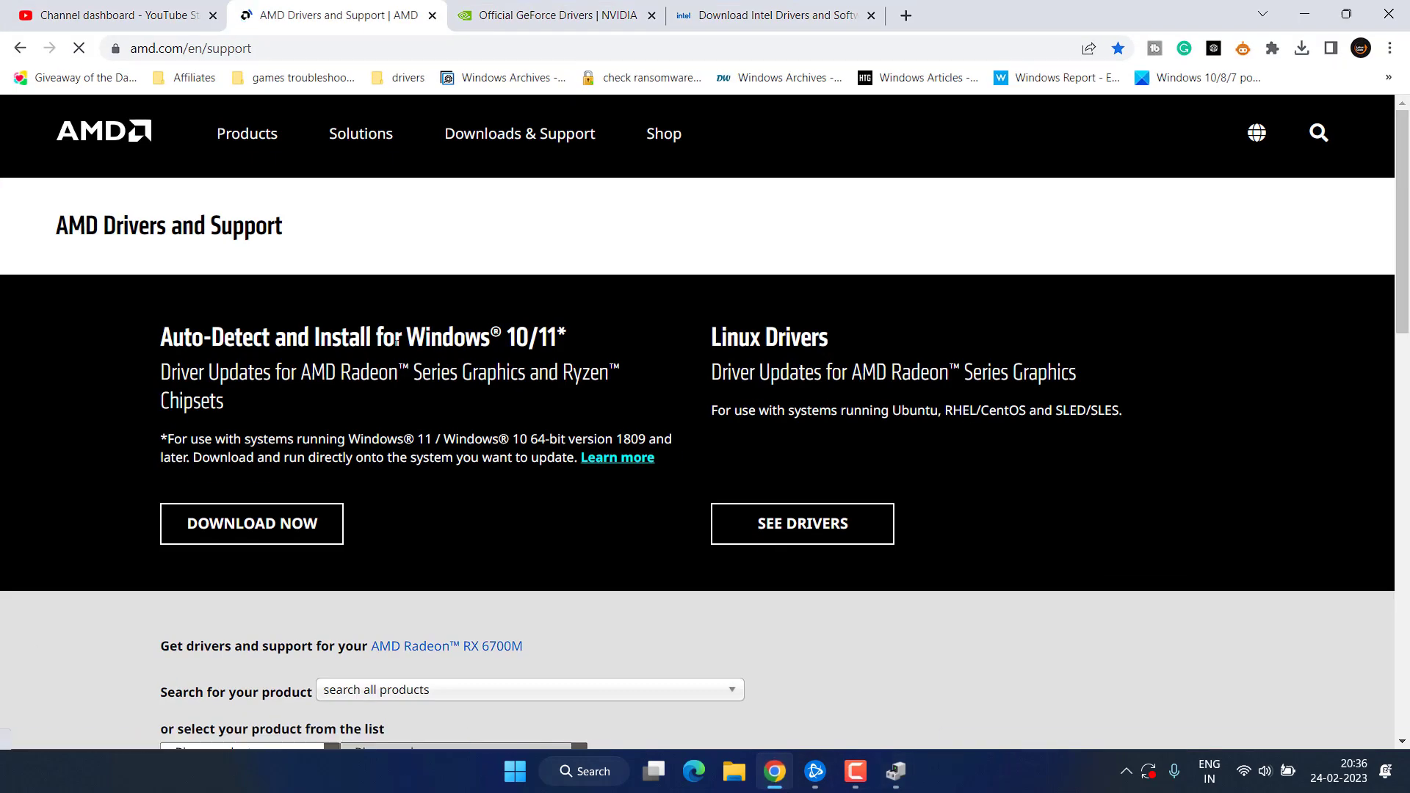
scroll(646, 259, "down", 5)
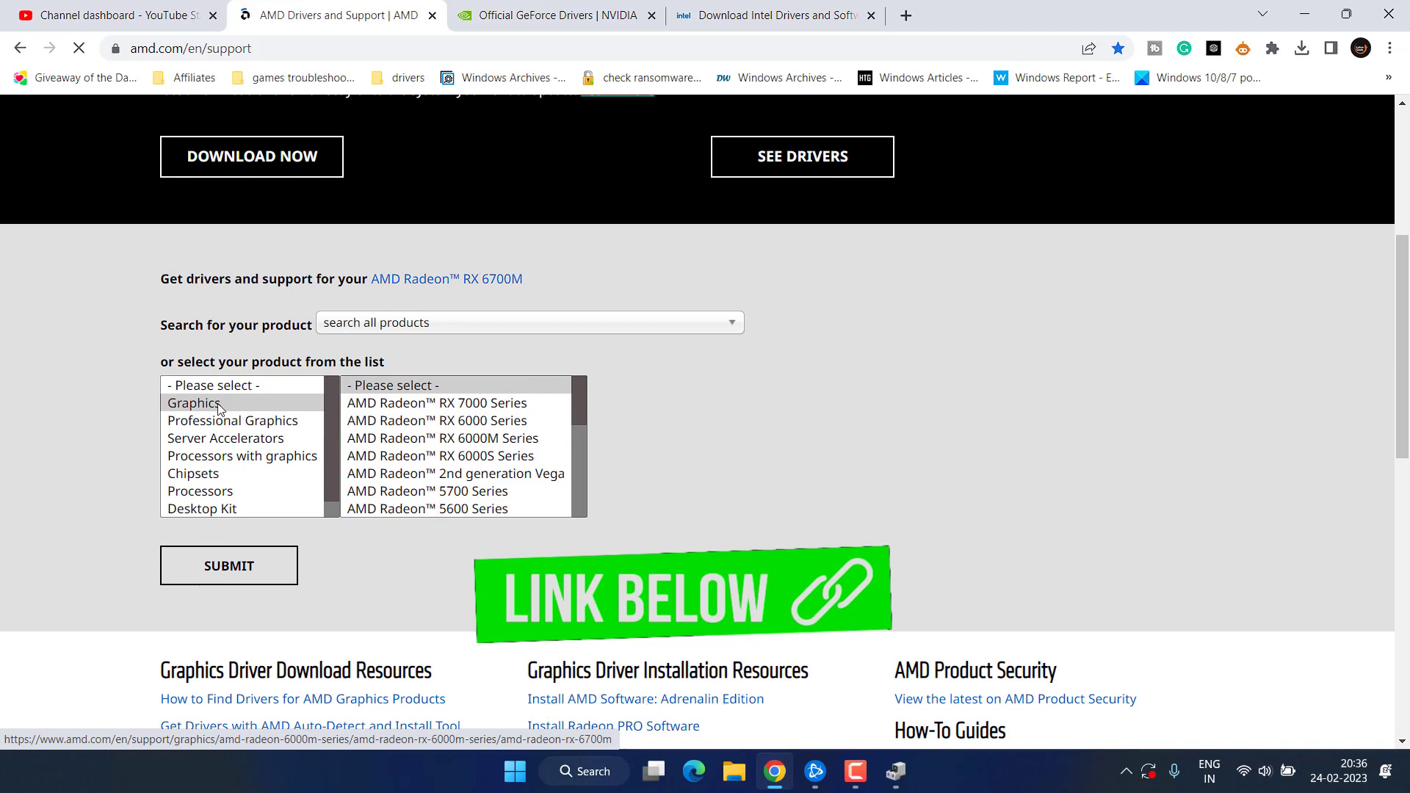
left_click(219, 409)
left_click(440, 420)
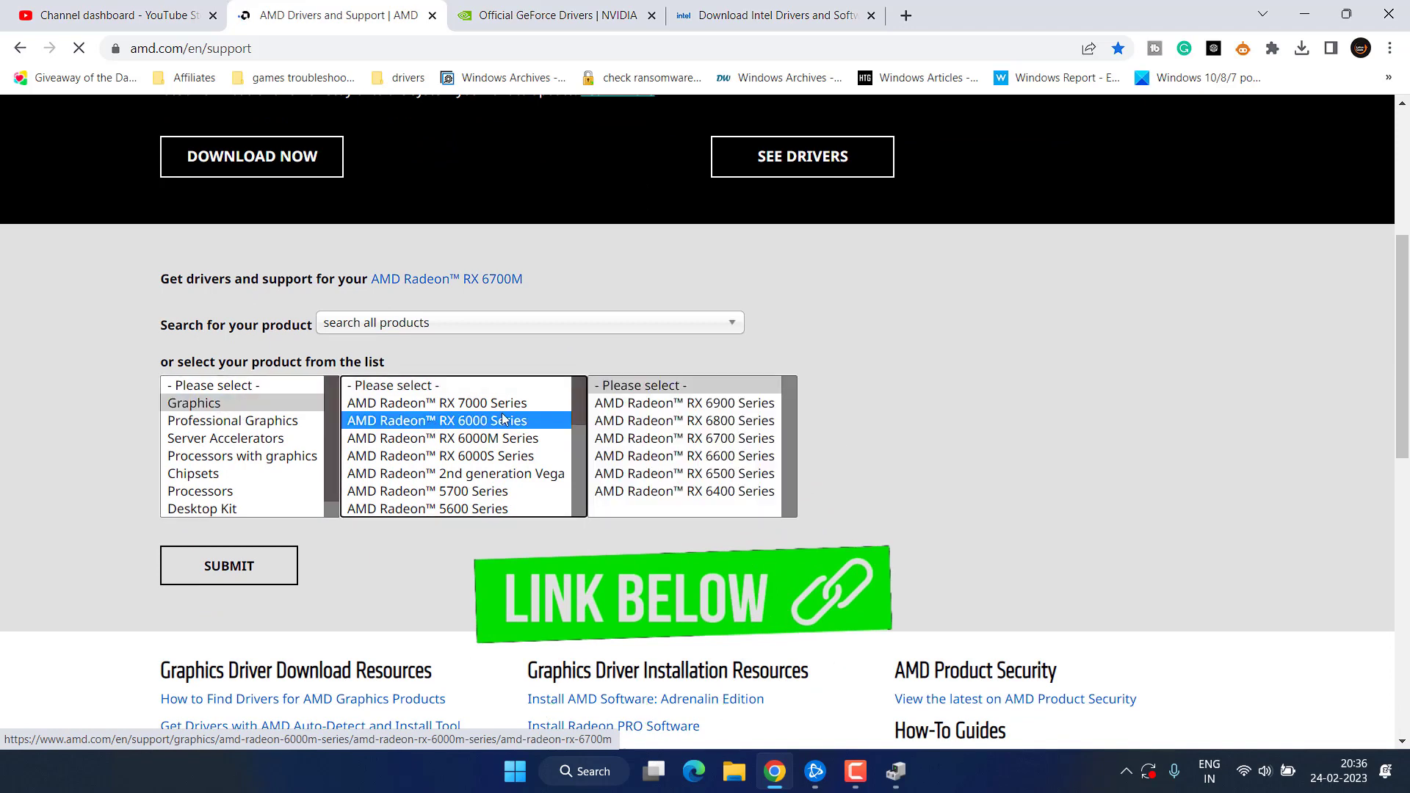
left_click(649, 420)
left_click(883, 405)
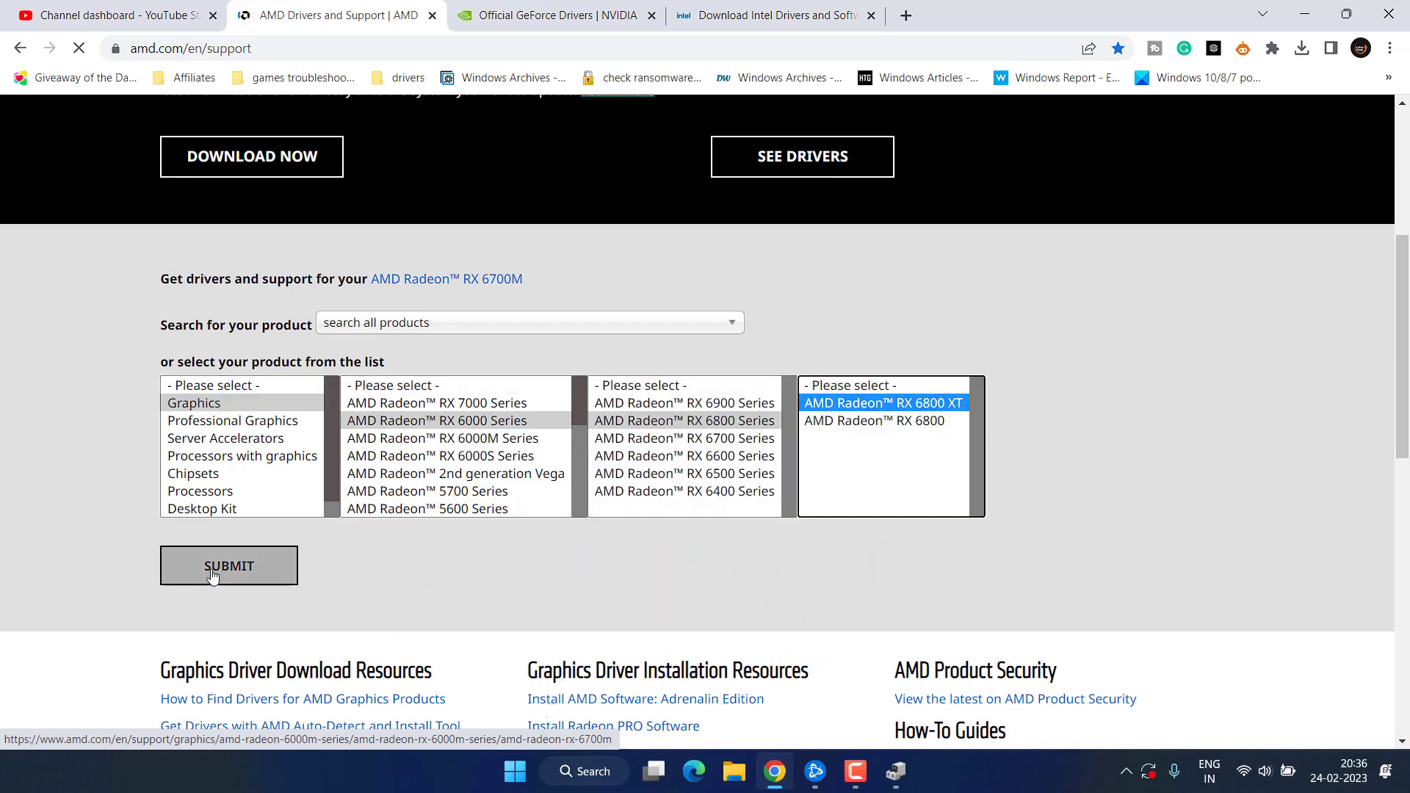
left_click(213, 575)
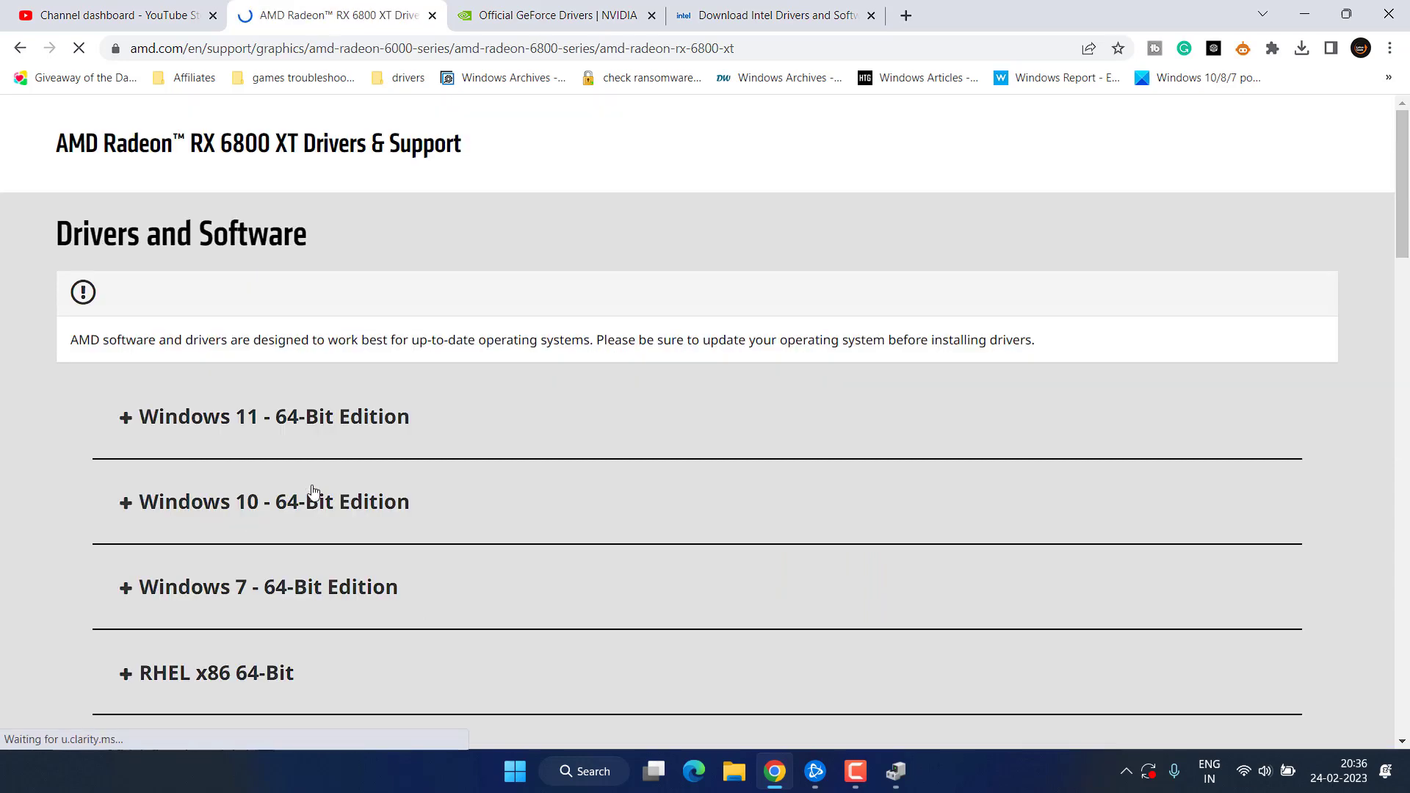
- Expand the Windows 11 64-bit downloads listing Adrenalin 23.2.2, then go to the GeForce Drivers page
scroll(356, 451, "down", 4)
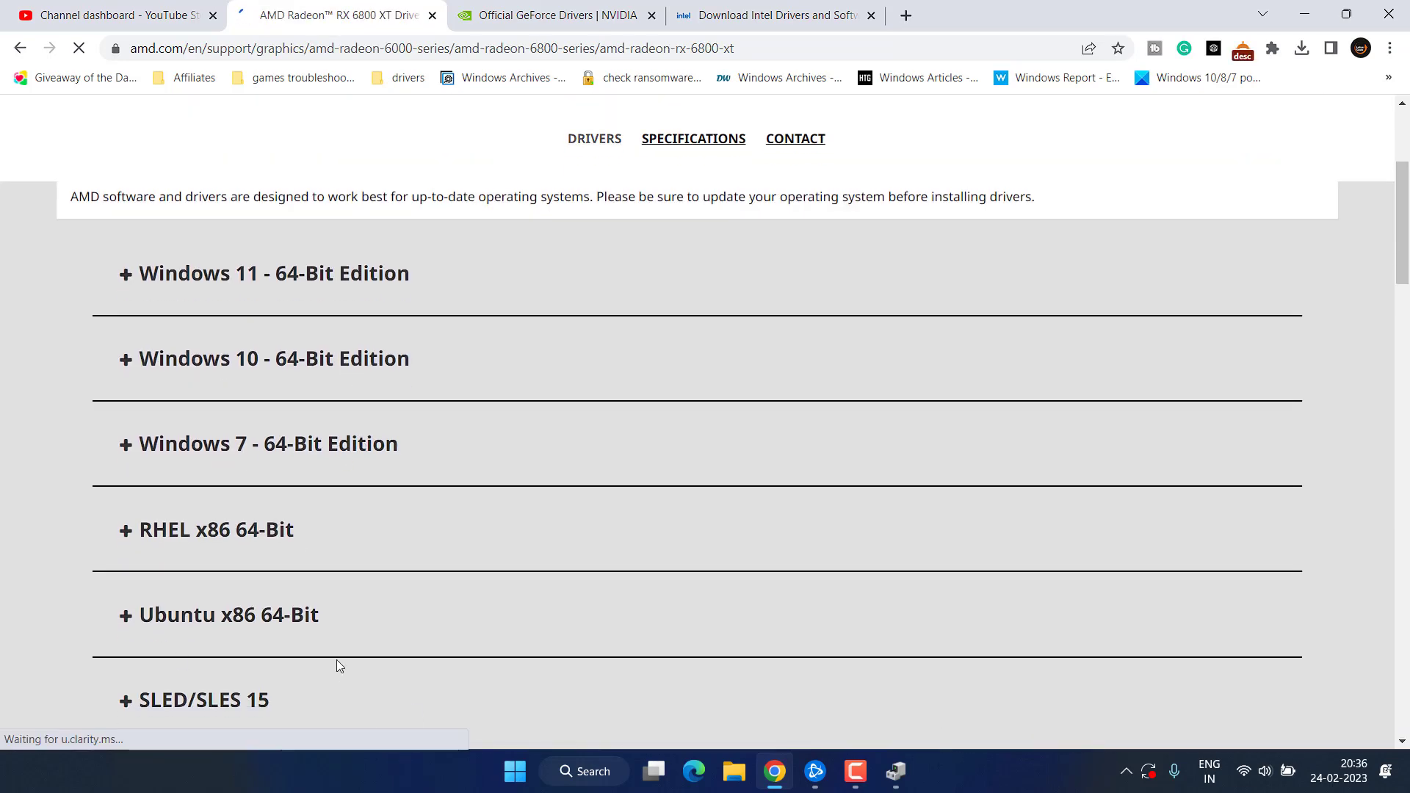
left_click(158, 278)
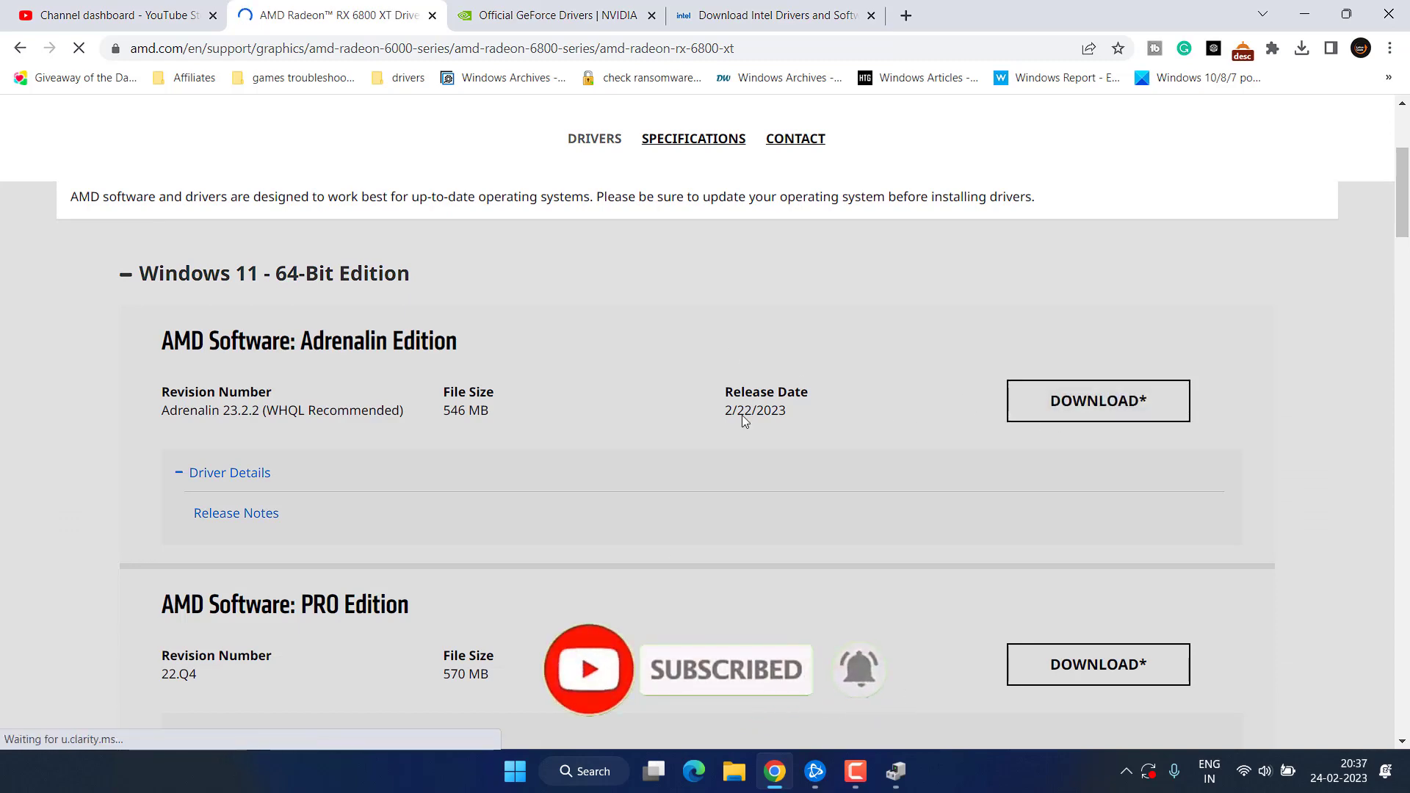
left_click(514, 15)
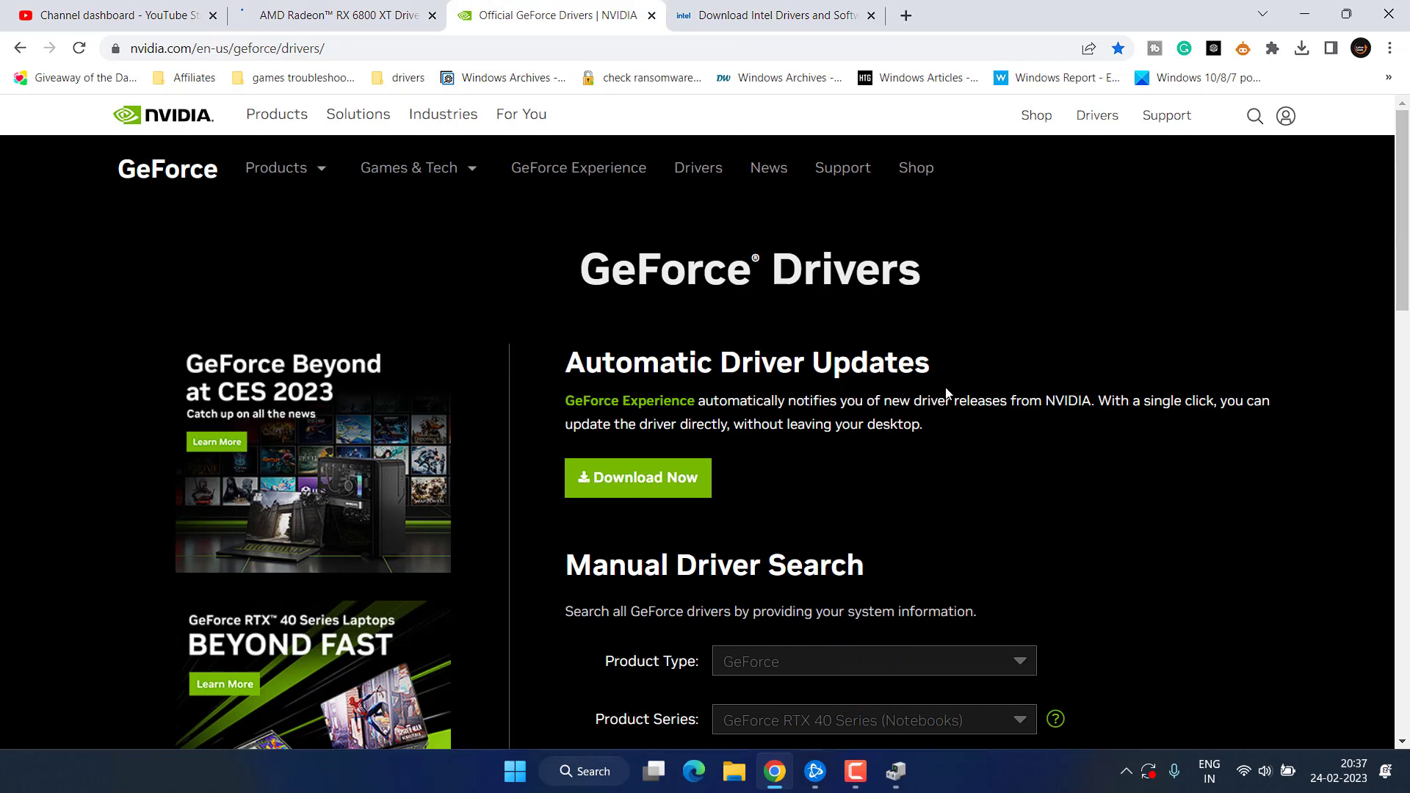
- Run NVIDIA's manual driver search for GeForce to reach the Game Ready Driver 528.49 download page
scroll(945, 389, "down", 5)
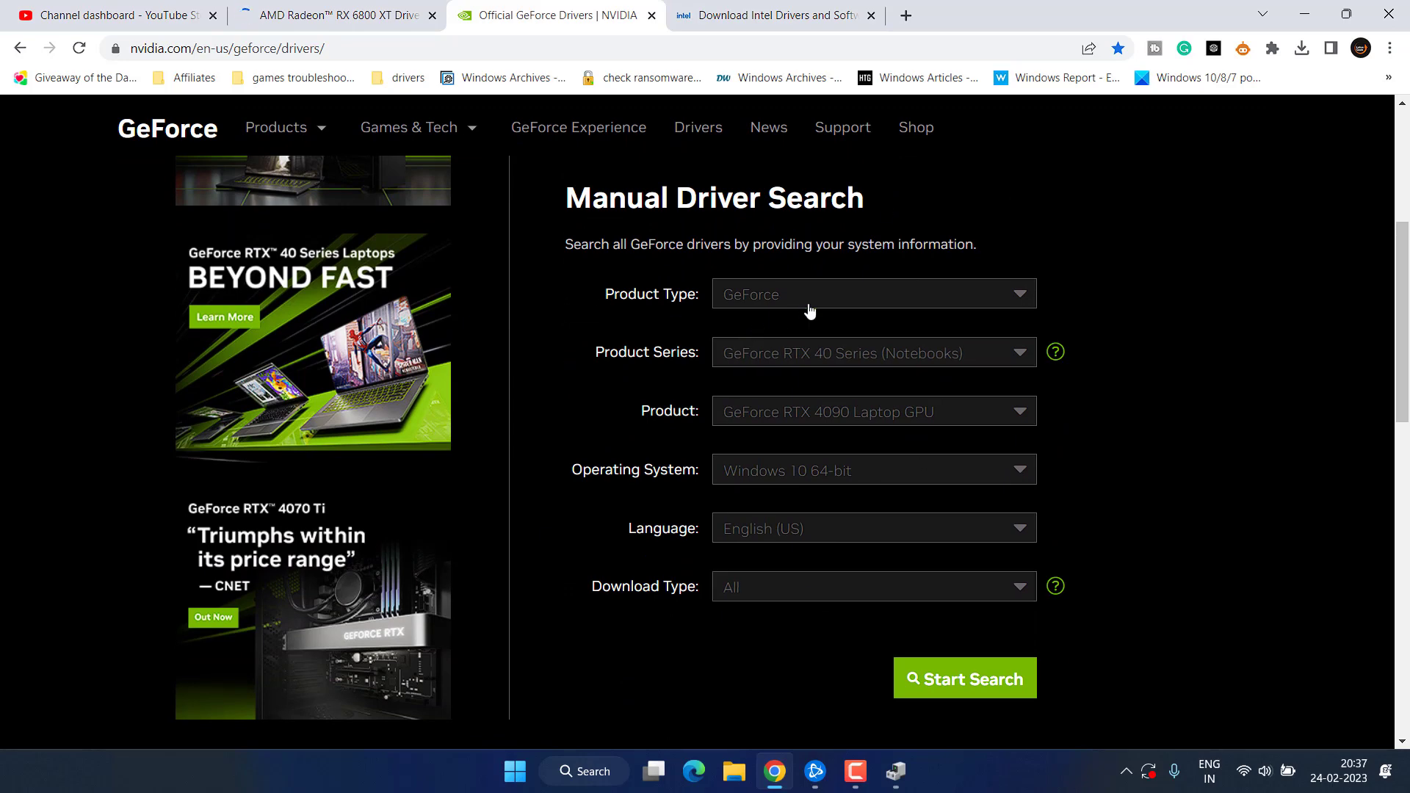
left_click(809, 309)
left_click(803, 296)
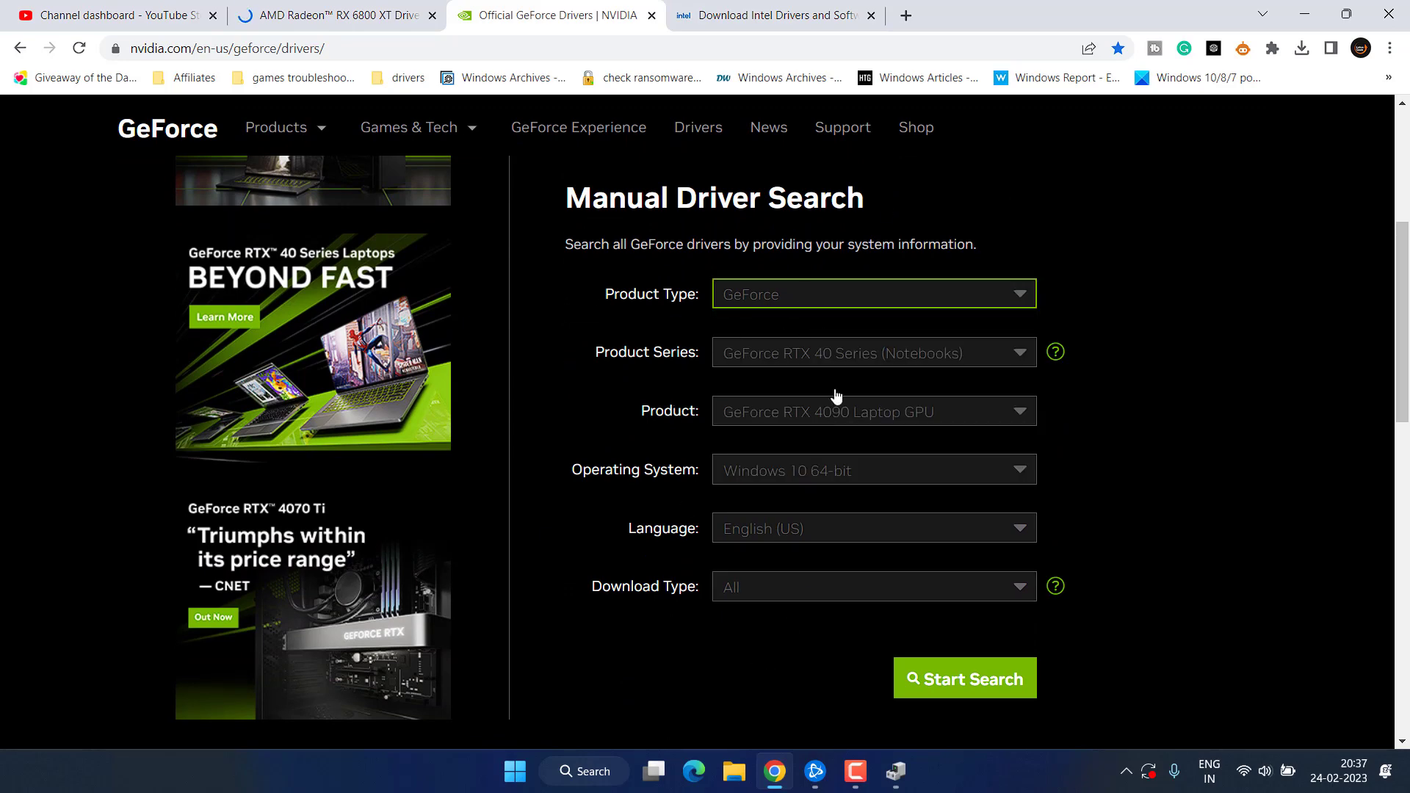
left_click(957, 688)
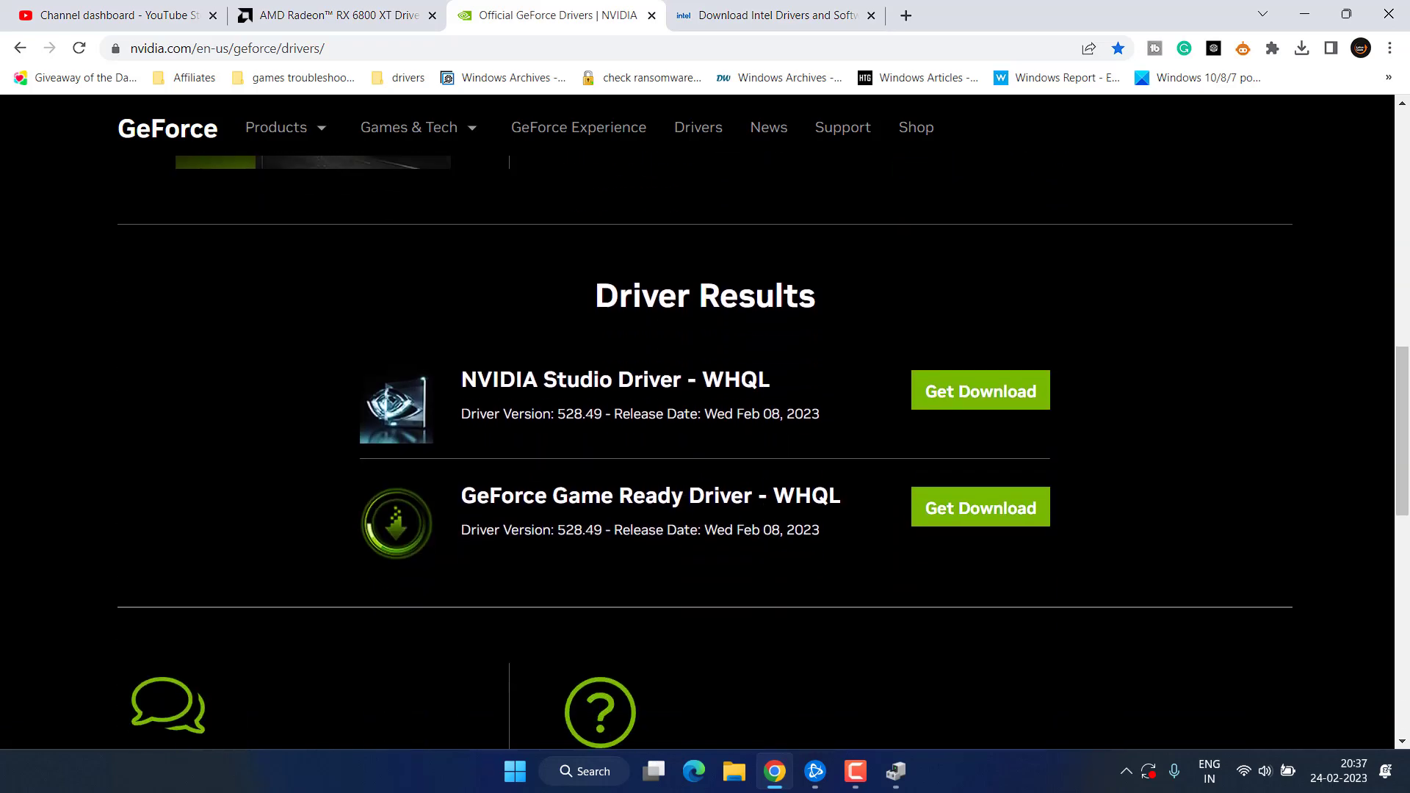
left_click_drag(470, 496, 752, 498)
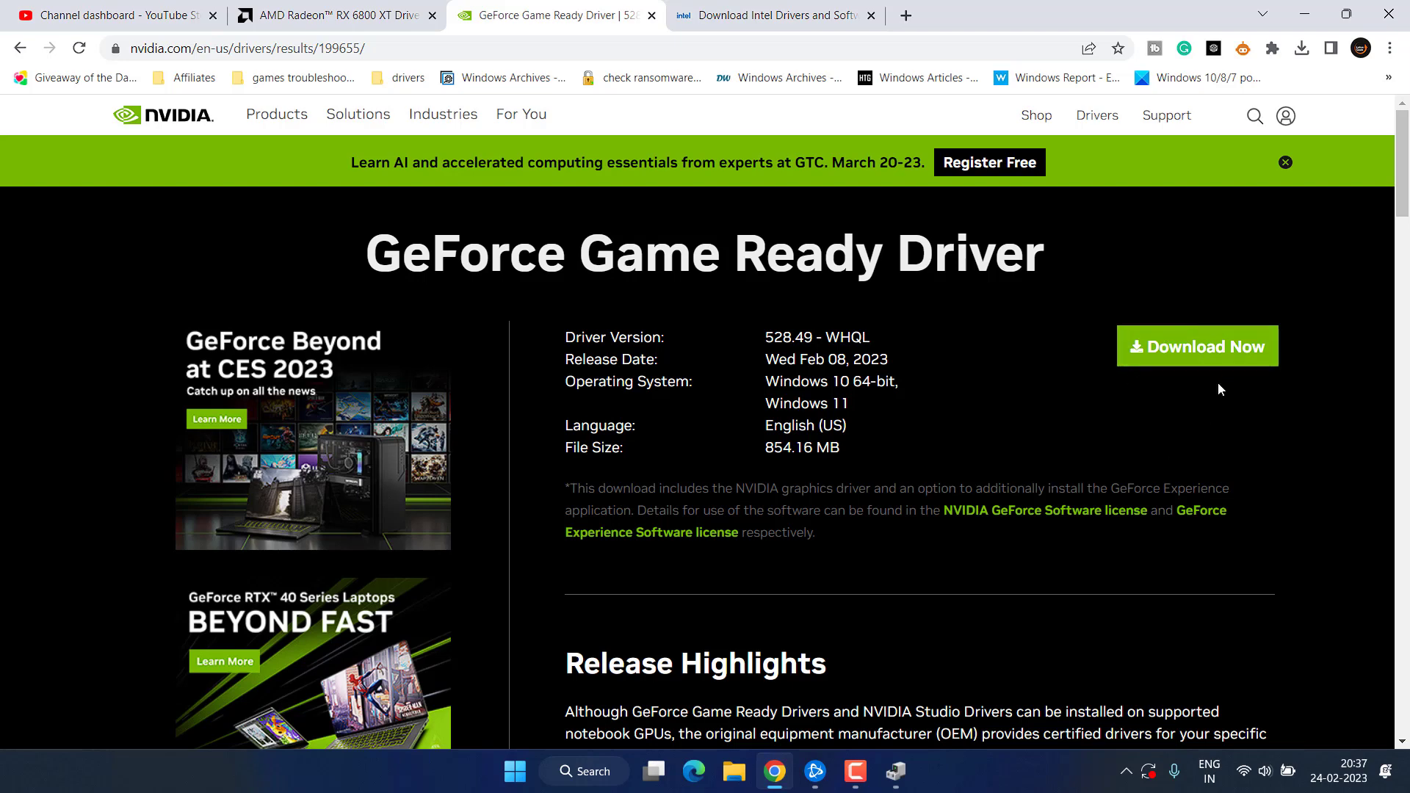
- Browse Intel Download Center's Graphics drivers (36 results), then minimize the browser to show Device Manager
left_click(706, 7)
scroll(485, 573, "down", 3)
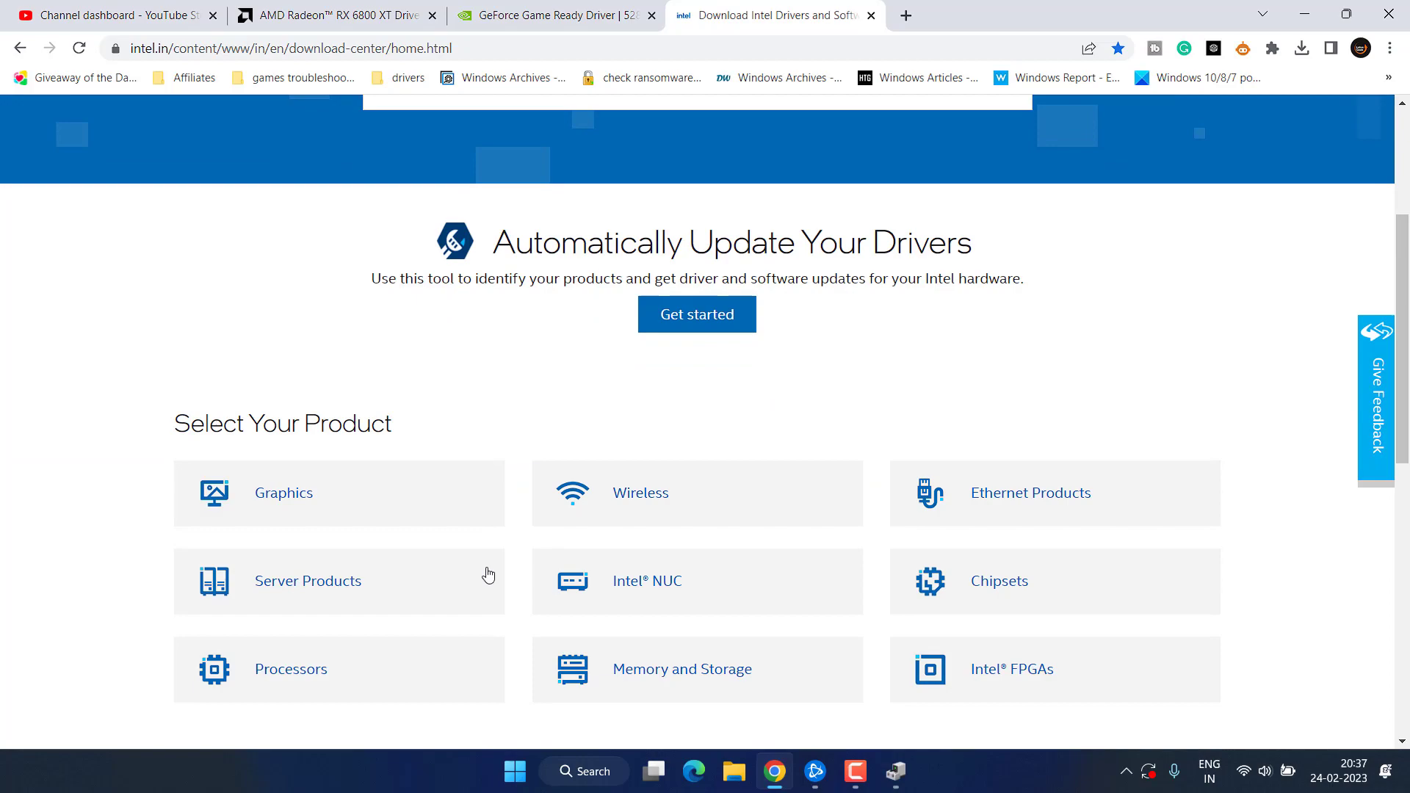
left_click(296, 498)
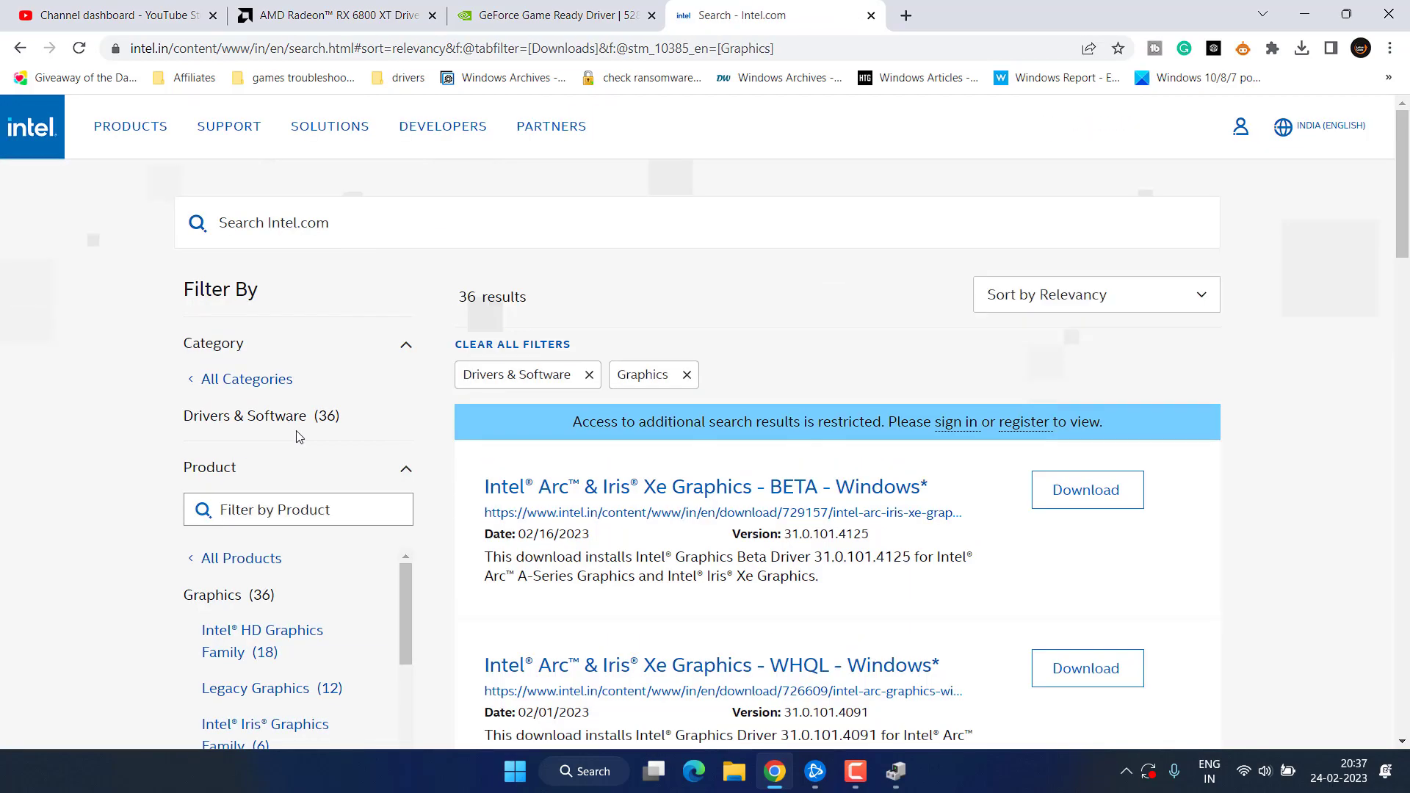
scroll(299, 436, "down", 7)
scroll(285, 455, "up", 2)
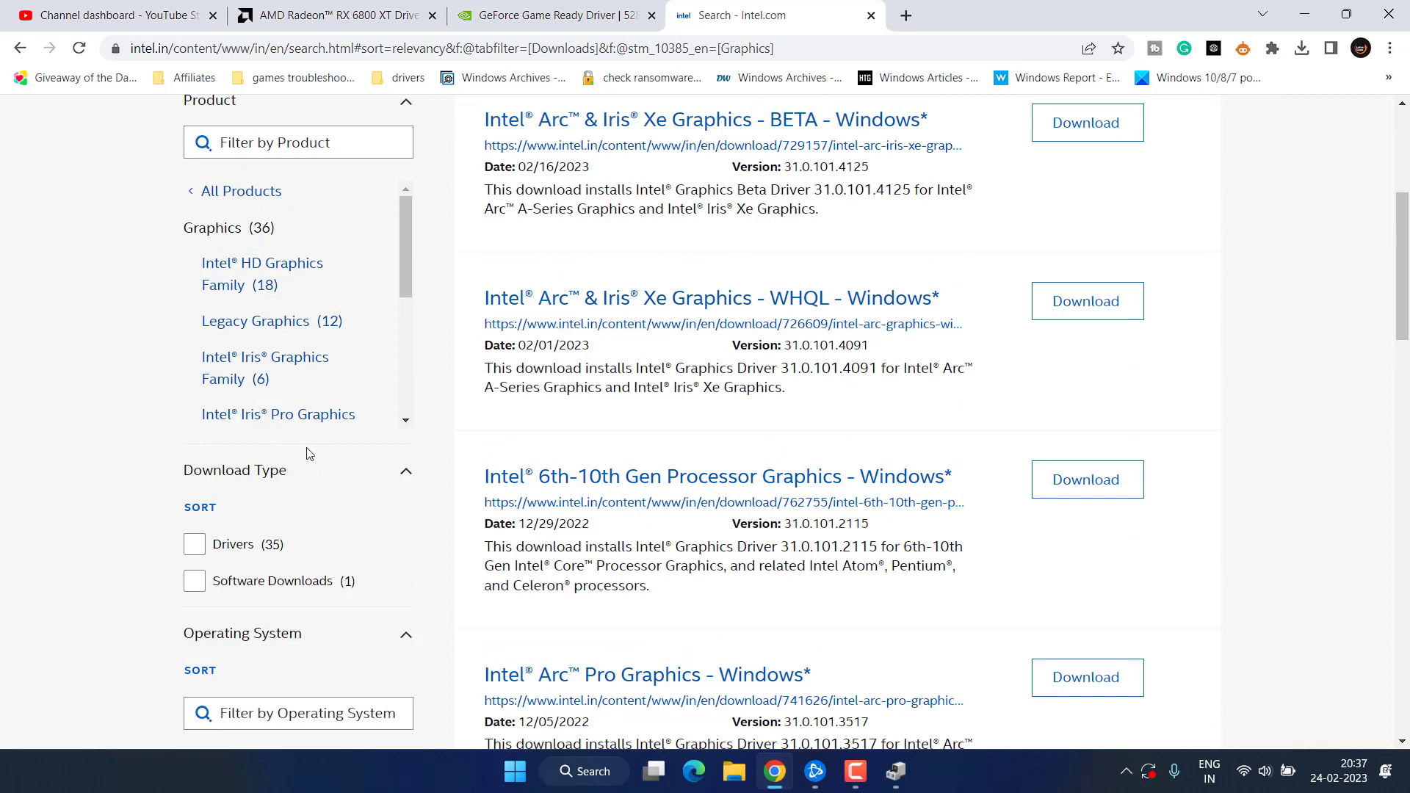
scroll(684, 350, "up", 3)
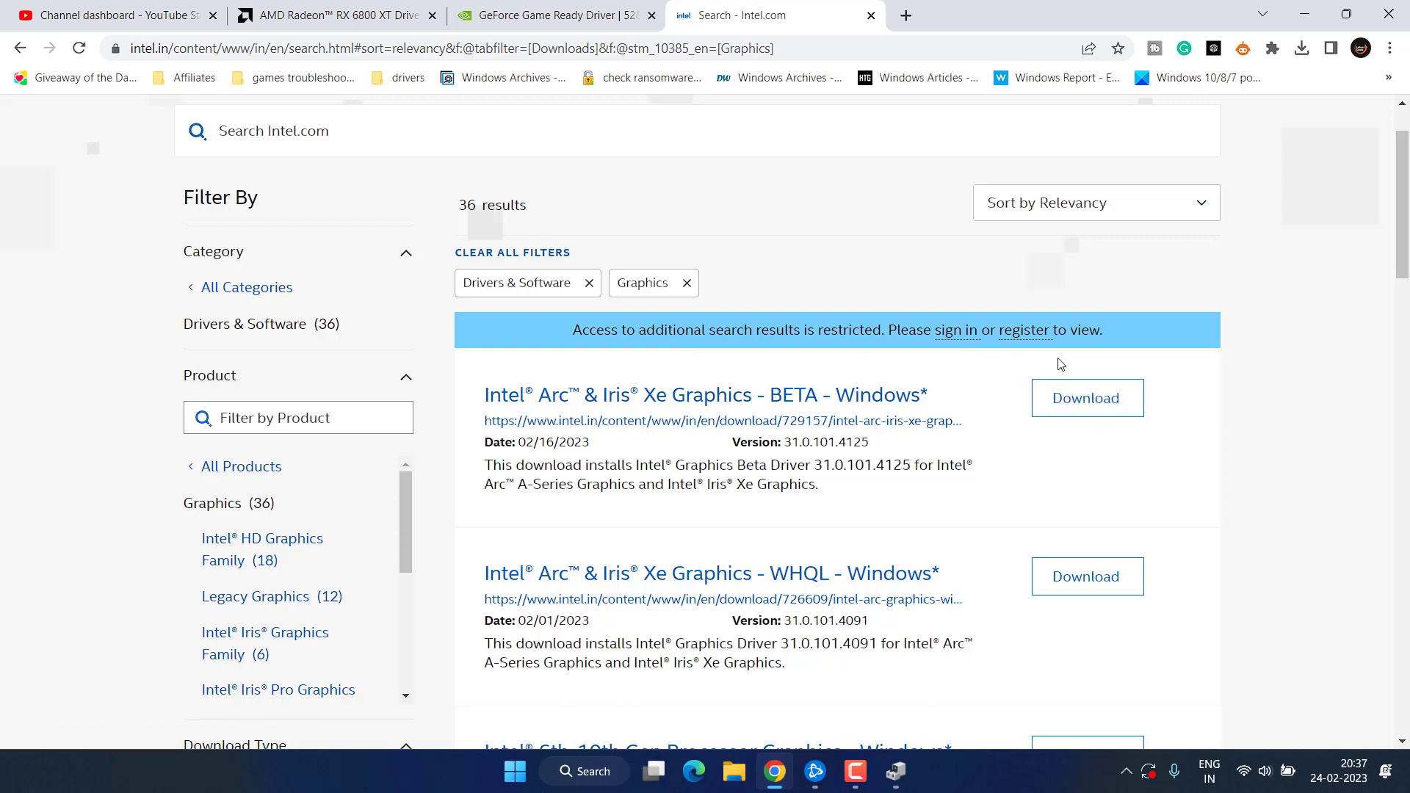
left_click(1304, 14)
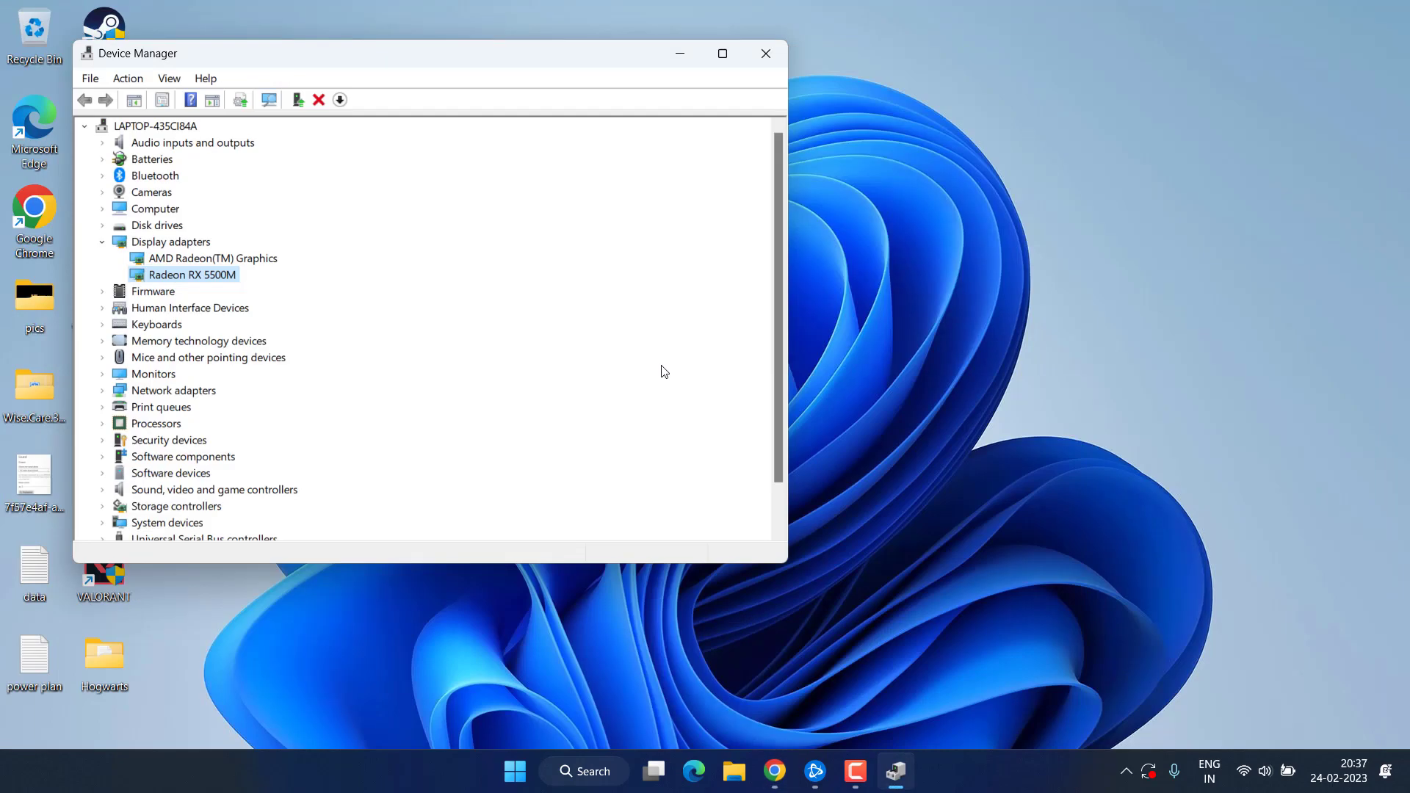
- Close Device Manager and launch Windows Security from a Start search for 'windows'
left_click(773, 53)
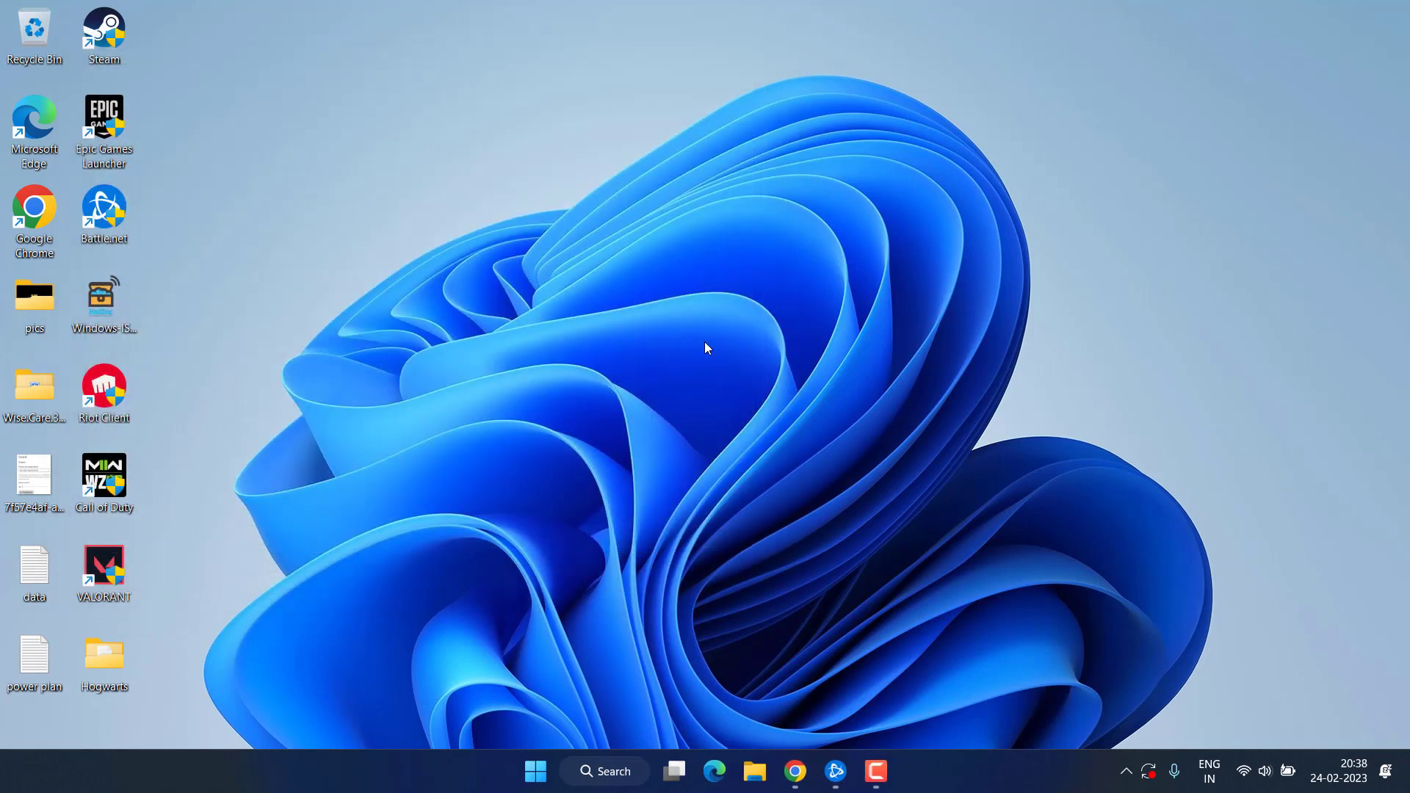
left_click(535, 770)
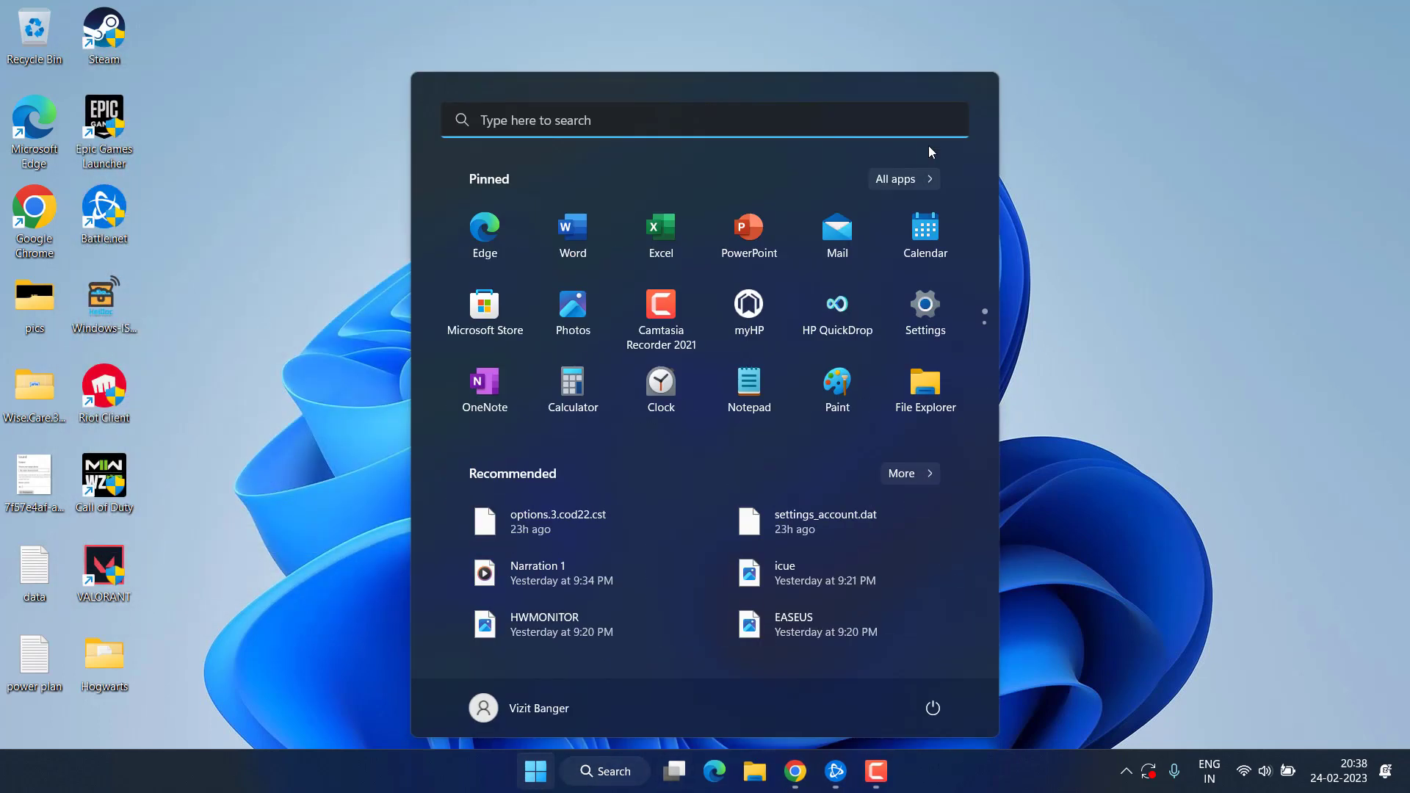
type("windows")
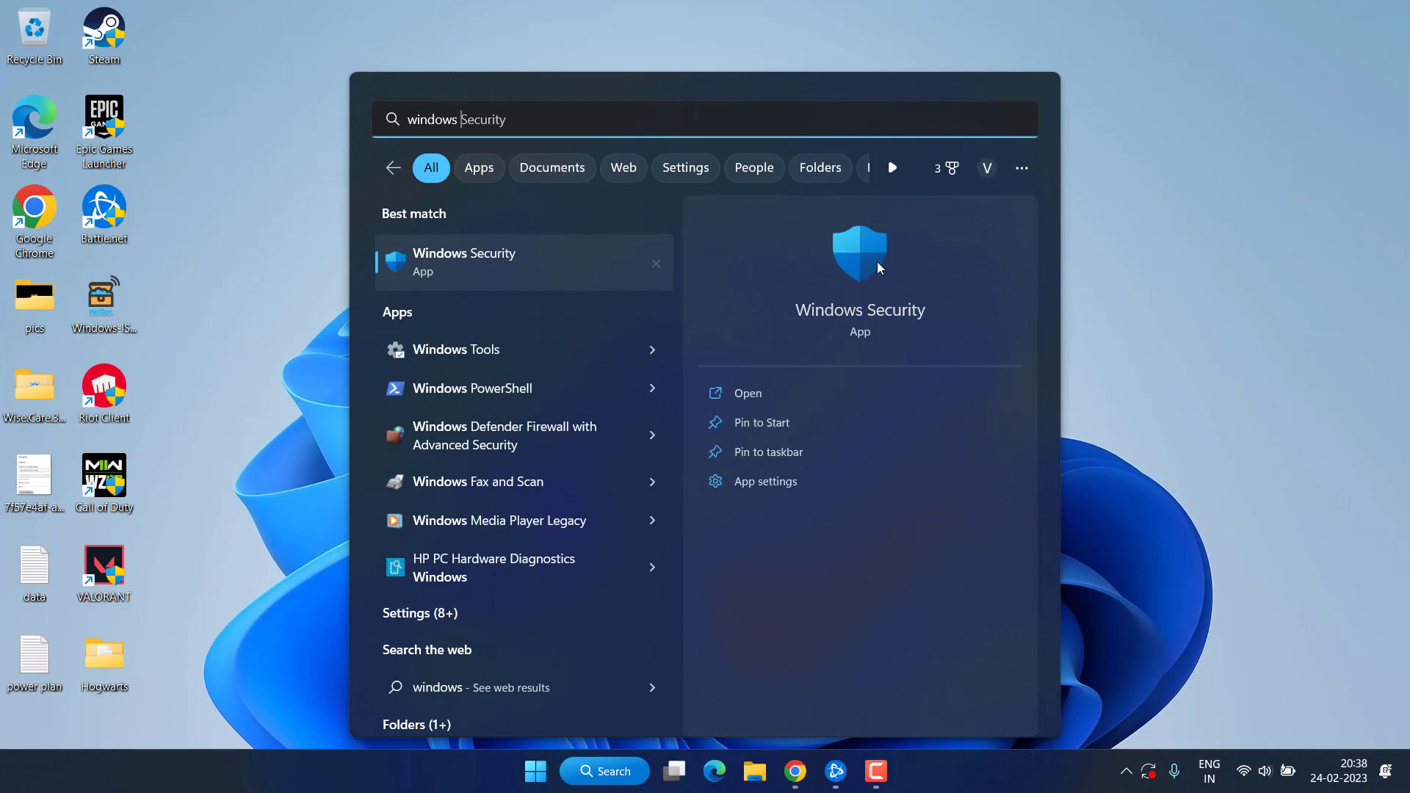
left_click(866, 262)
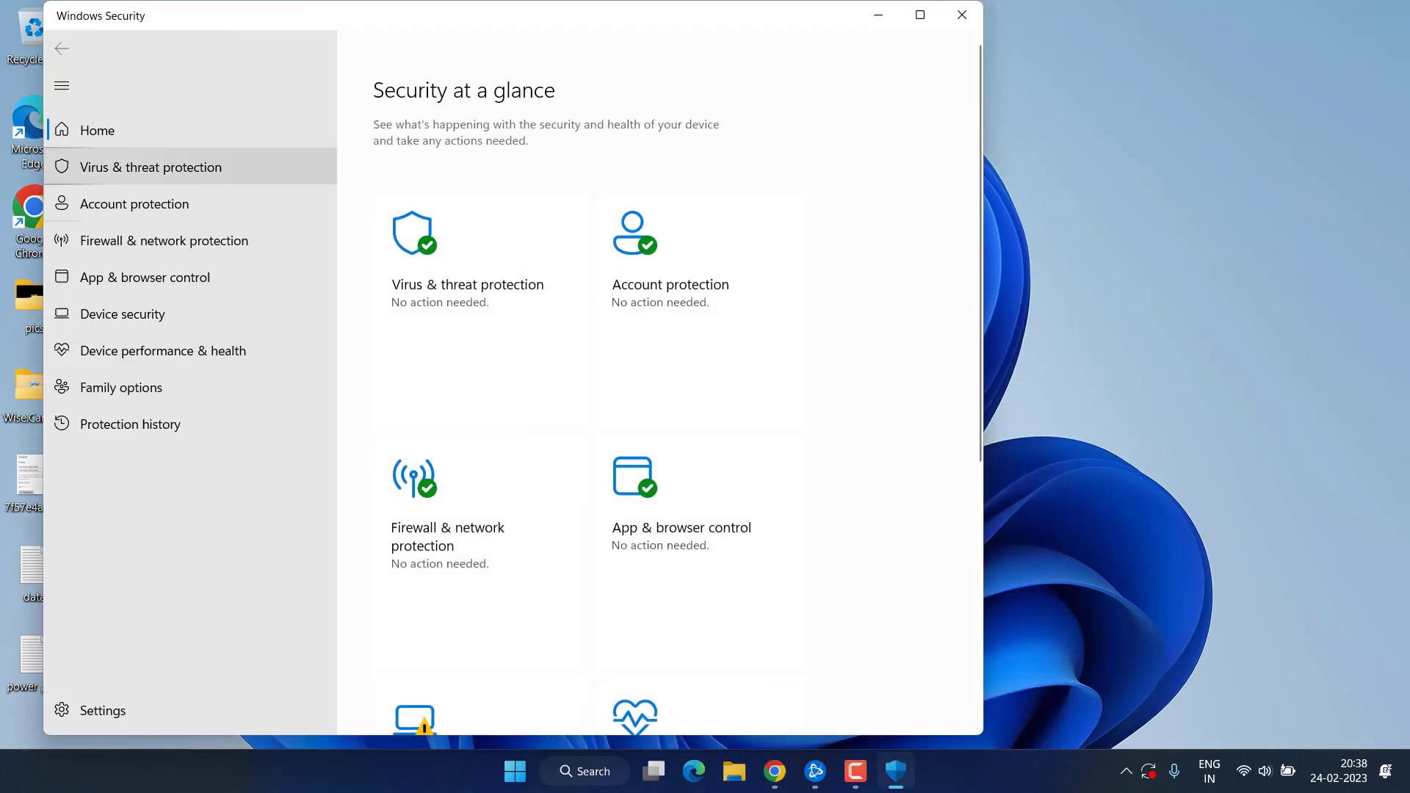
- Confirm Memory integrity is Off under Device security > Core isolation, then close Windows Security
left_click(122, 318)
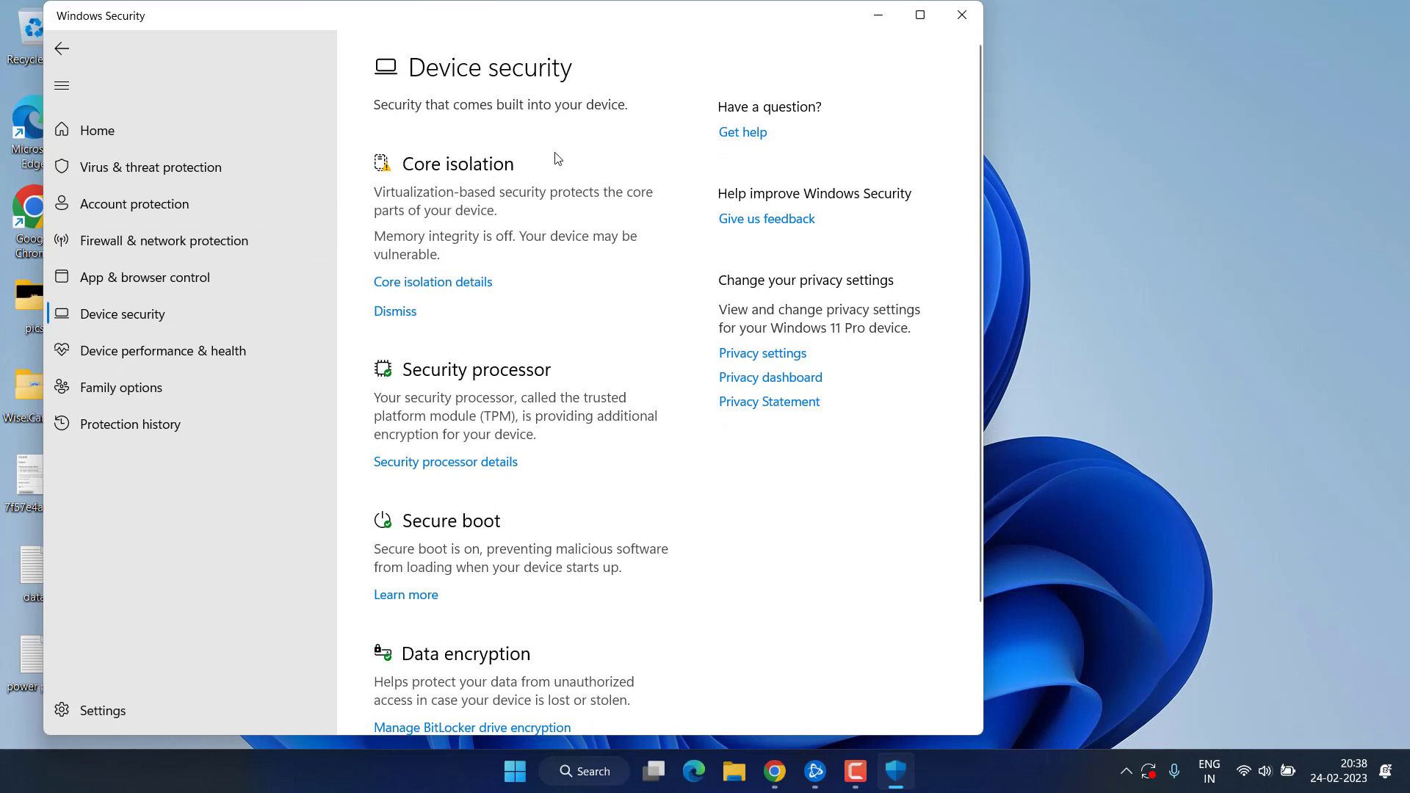
left_click(439, 282)
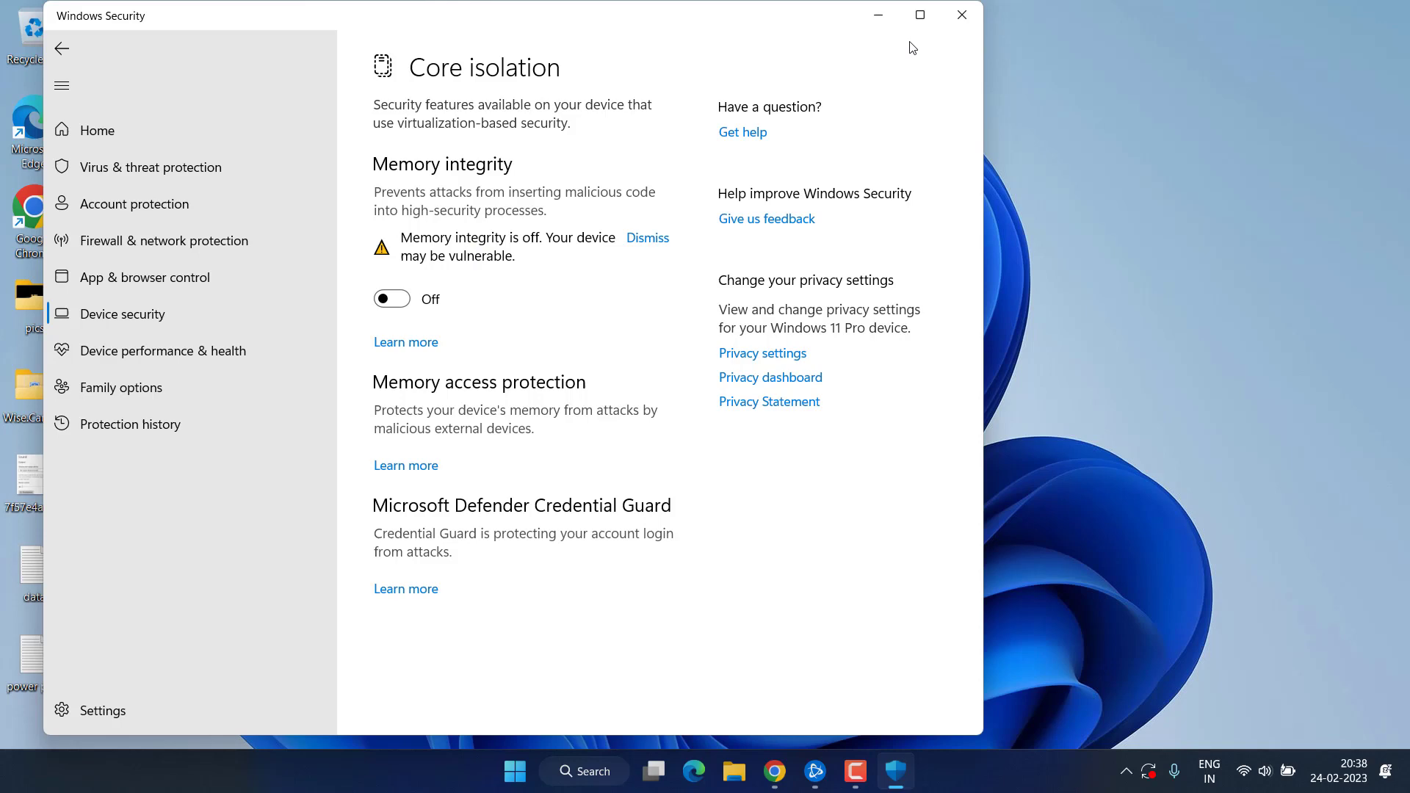
left_click(962, 15)
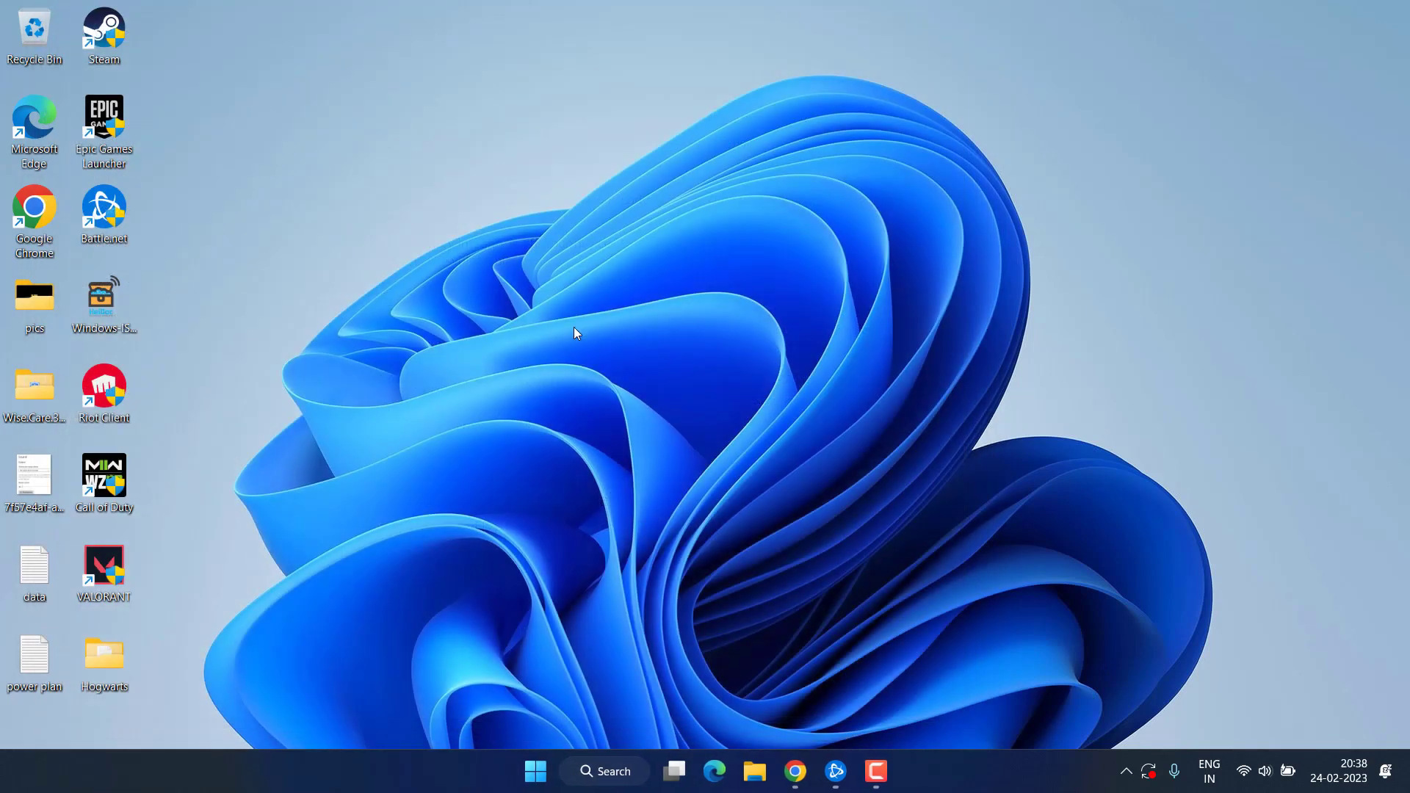
- Open the Game Settings for Call of Duty: MWII | WZ2.0 in Battle.net
left_click(836, 771)
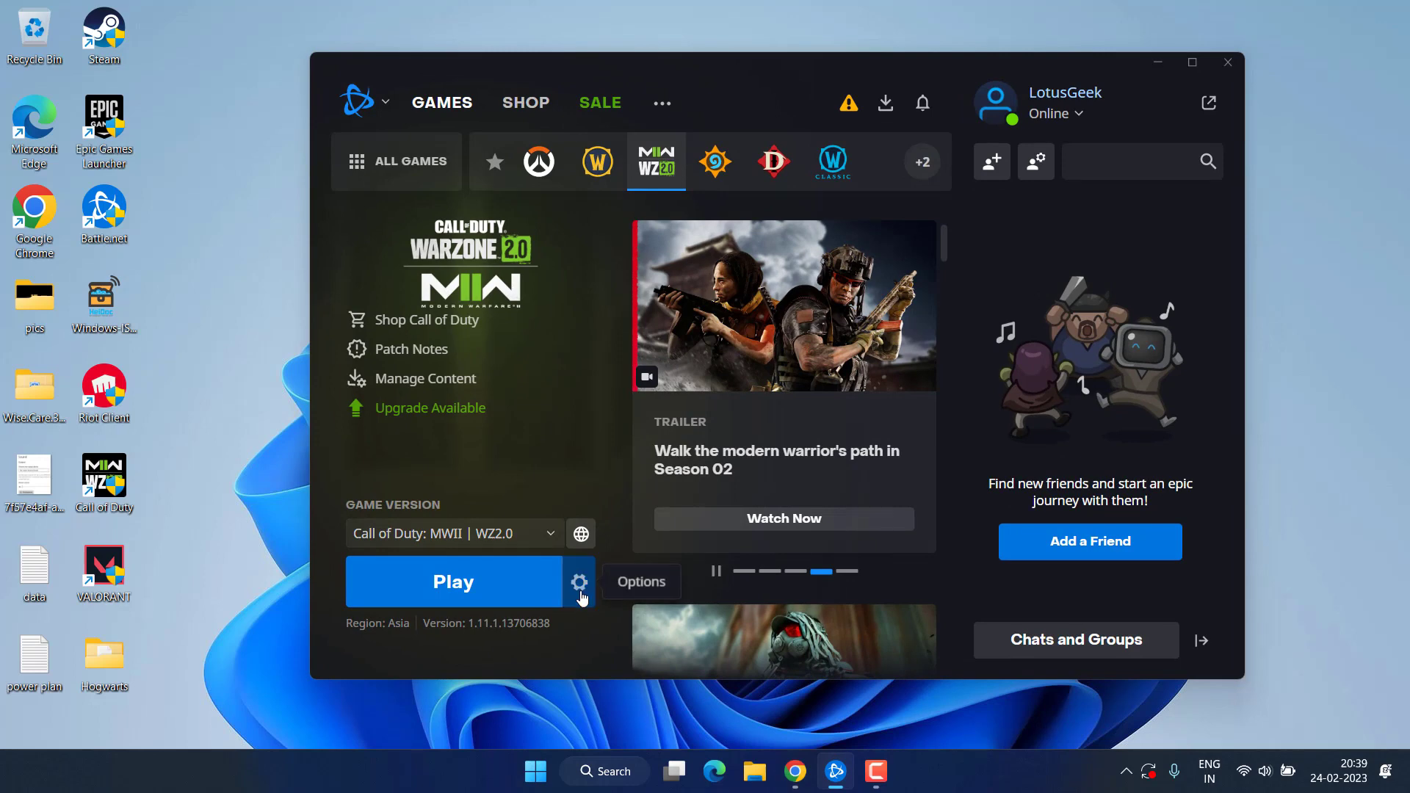
left_click(577, 583)
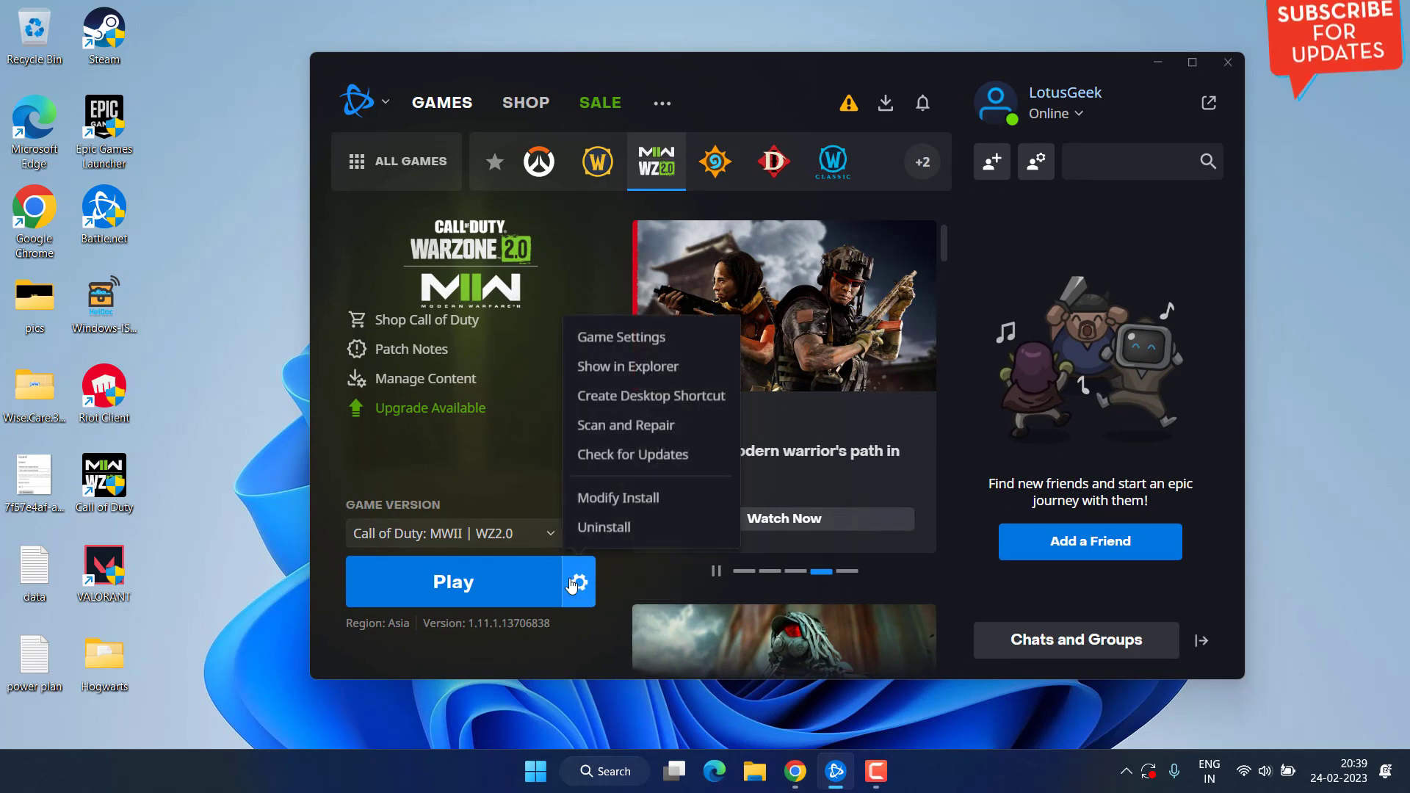
left_click(596, 341)
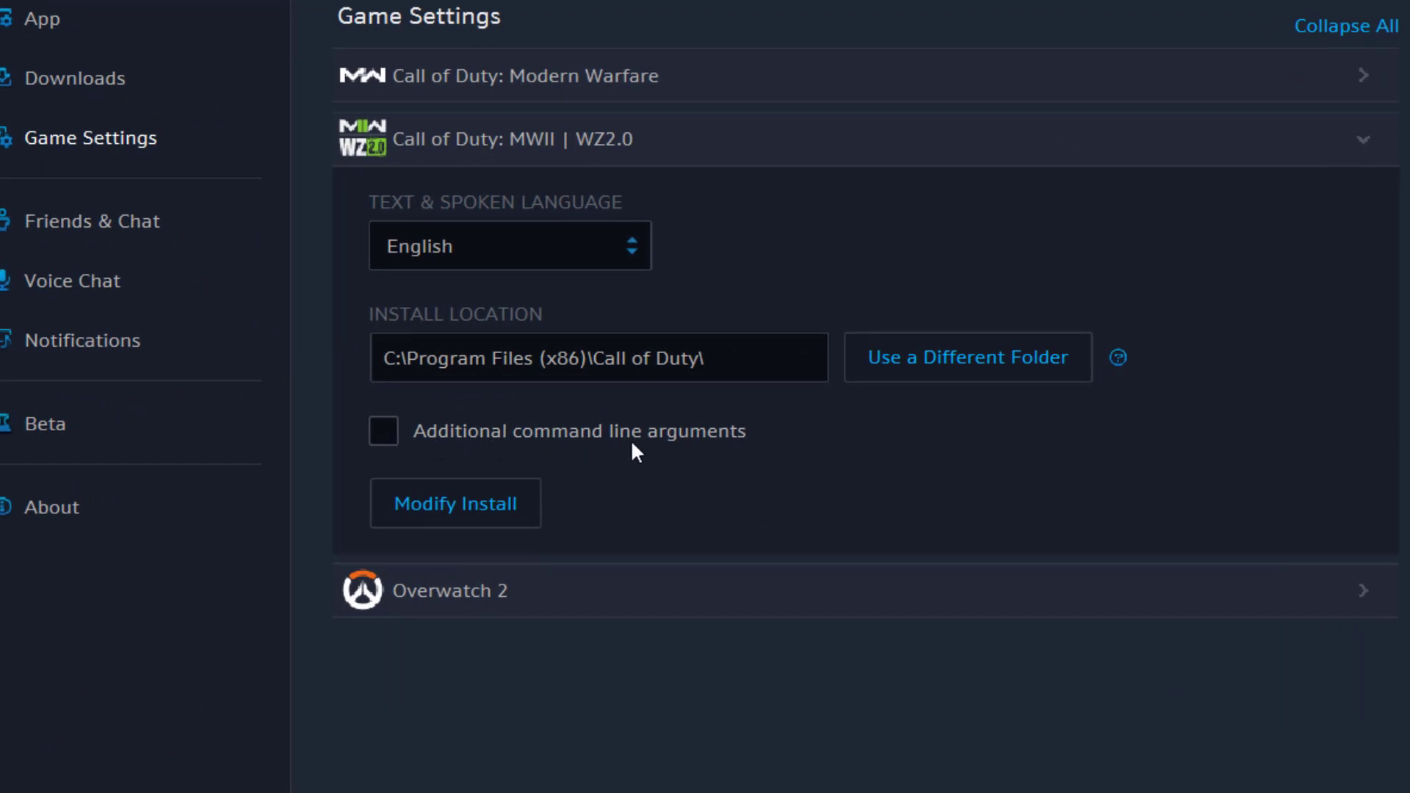
- Enable additional command line arguments and enter -d3d11
left_click(382, 433)
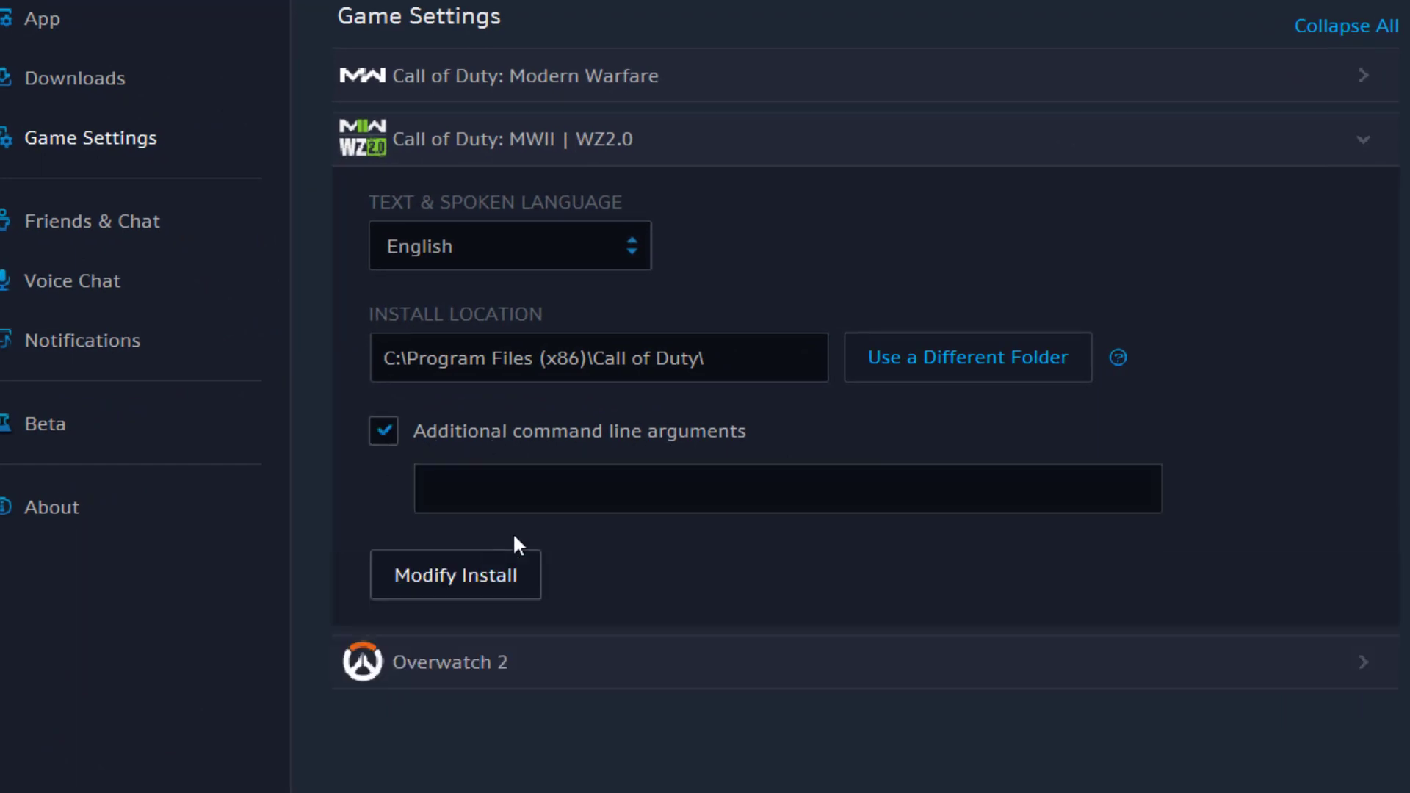
left_click(520, 492)
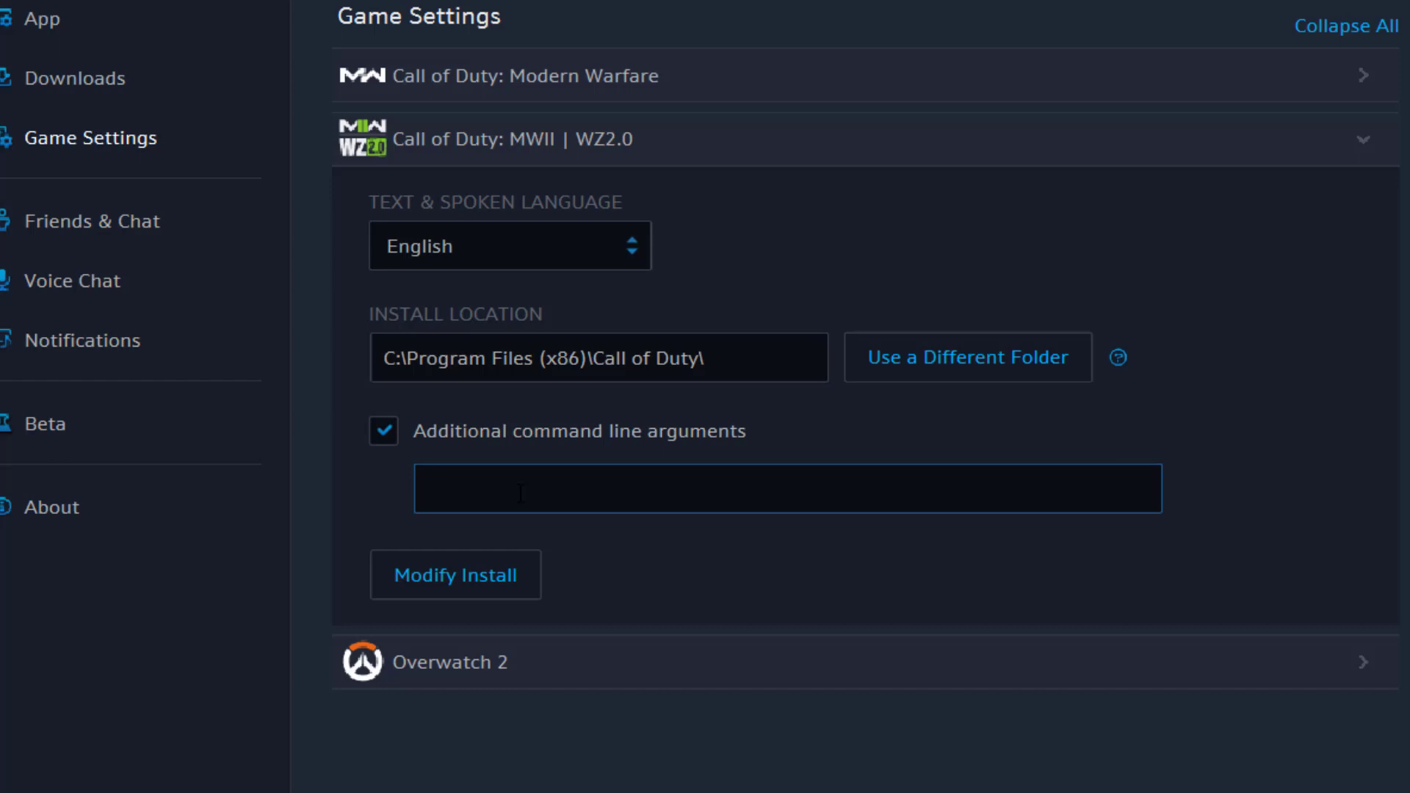
type("-dx11")
type("2")
key("BackSpace")
key("BackSpace")
key("BackSpace")
type("3d11")
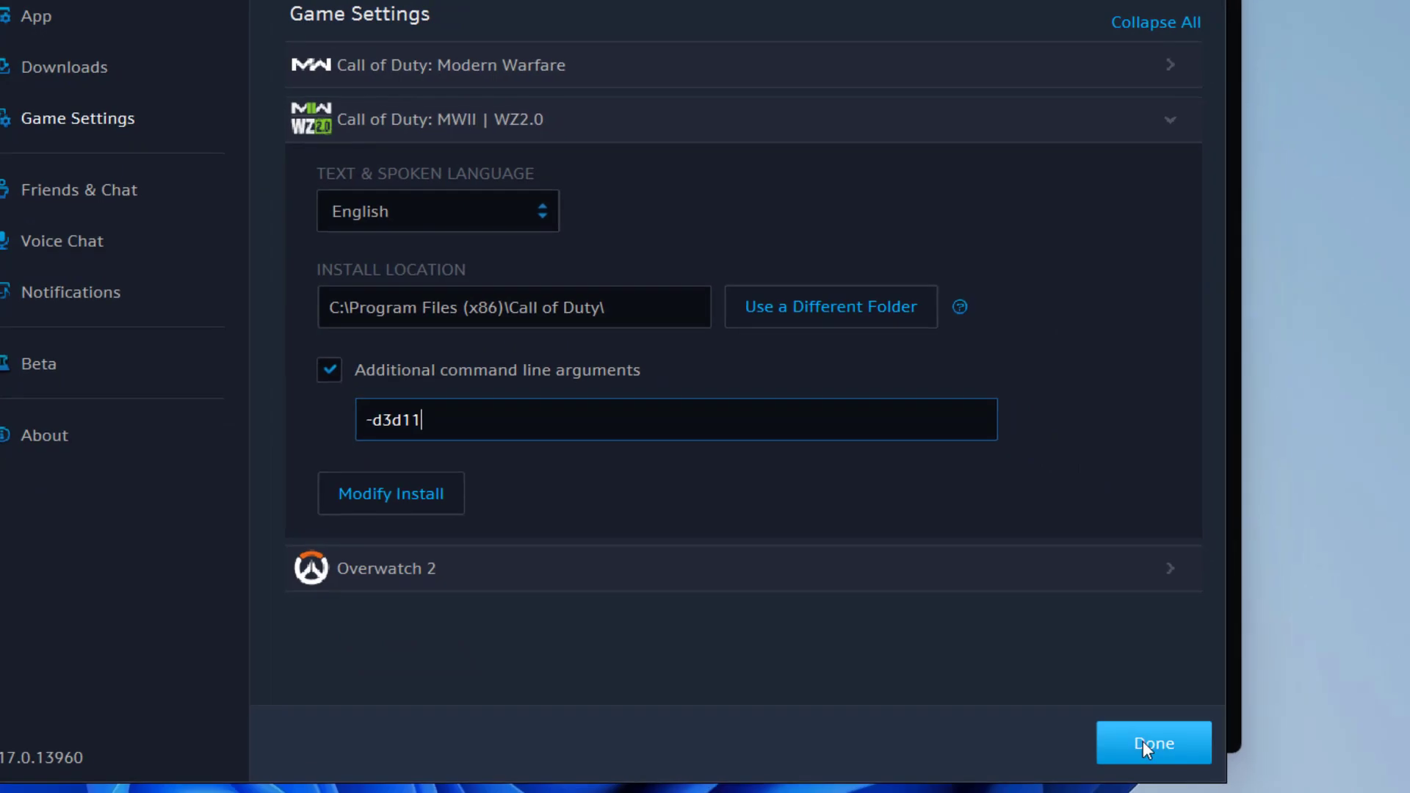
- Save the launch settings and start Call of Duty: MWII | WZ2.0
left_click(1143, 742)
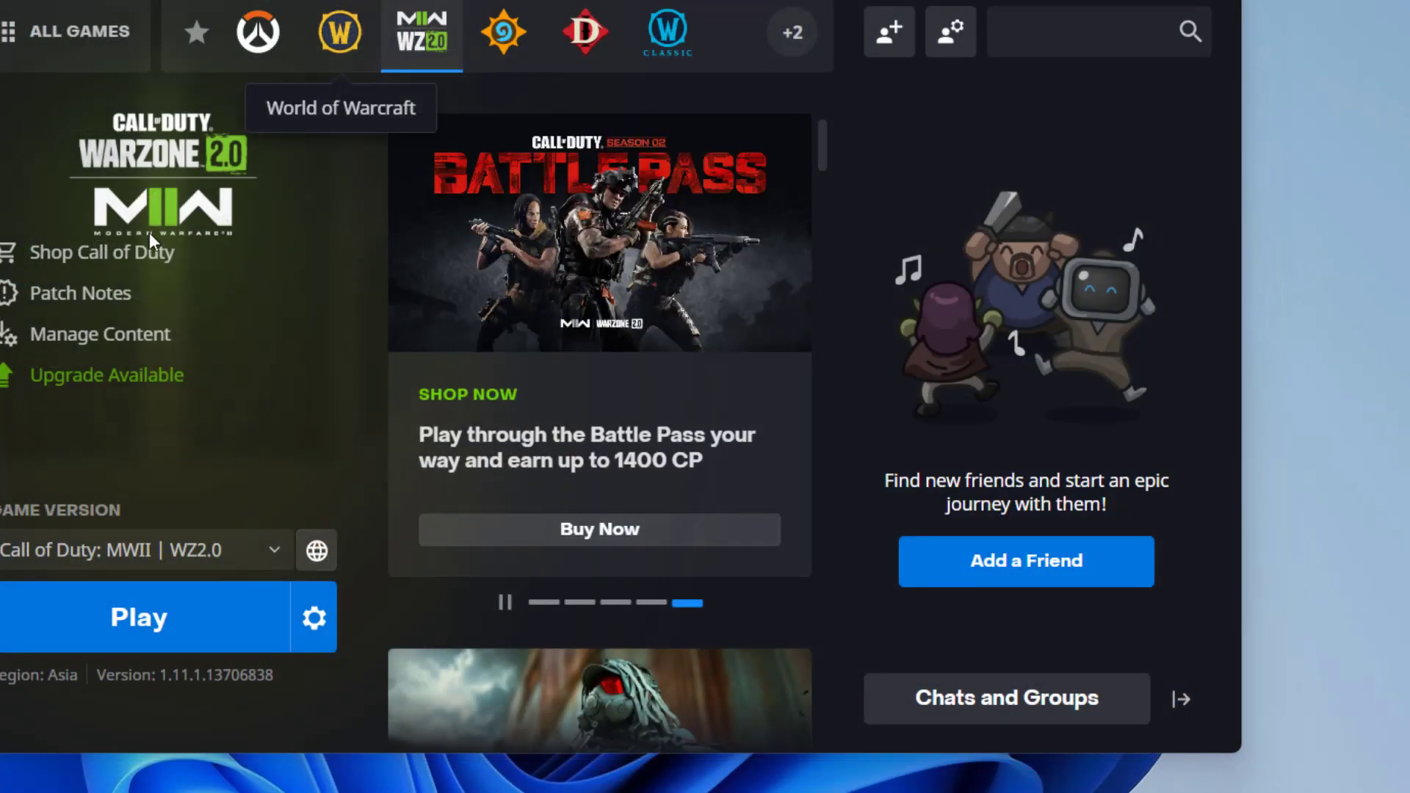
left_click(171, 635)
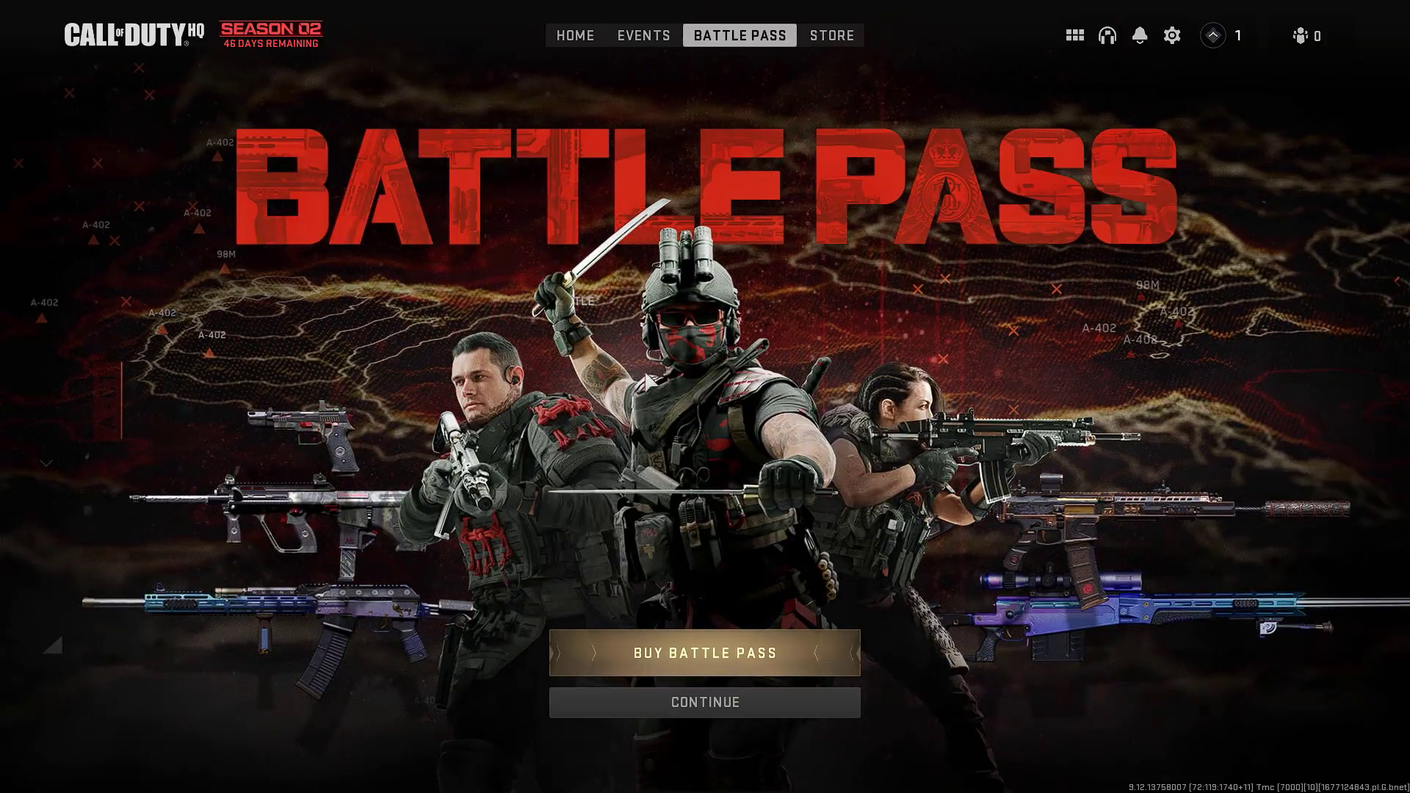
- Set Video Memory Scale to 65 (from 85) in Settings > Graphics > Quality
left_click(1173, 38)
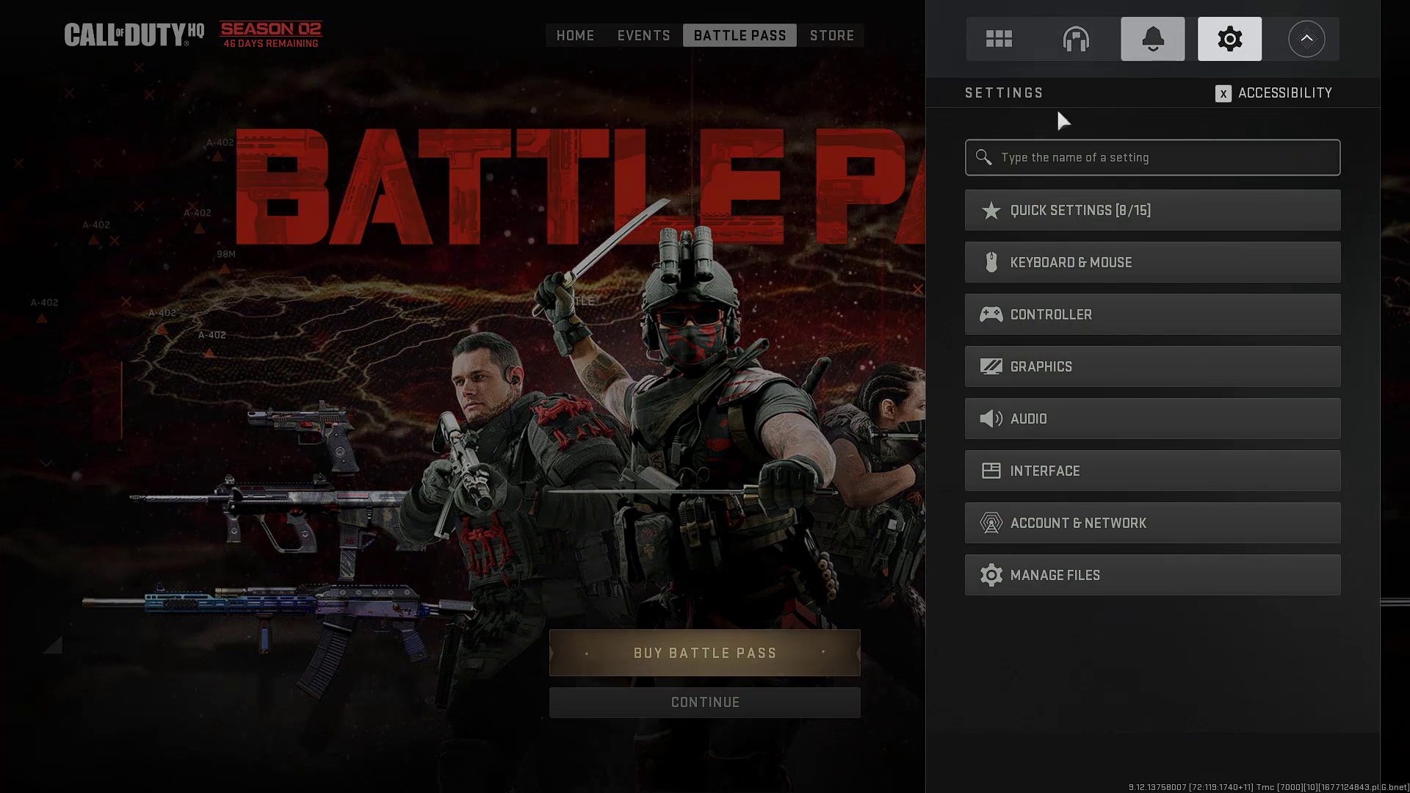
left_click(1015, 367)
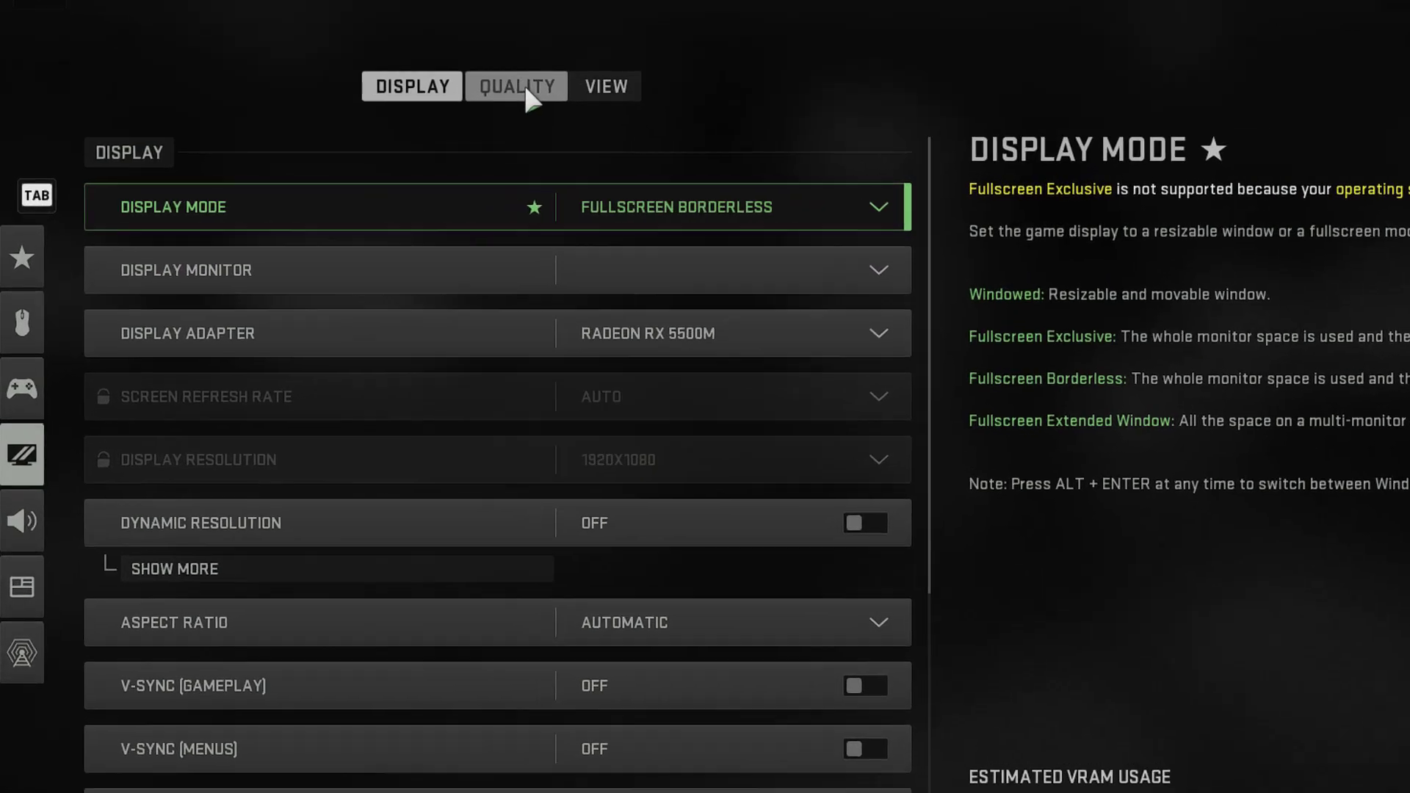
left_click(395, 113)
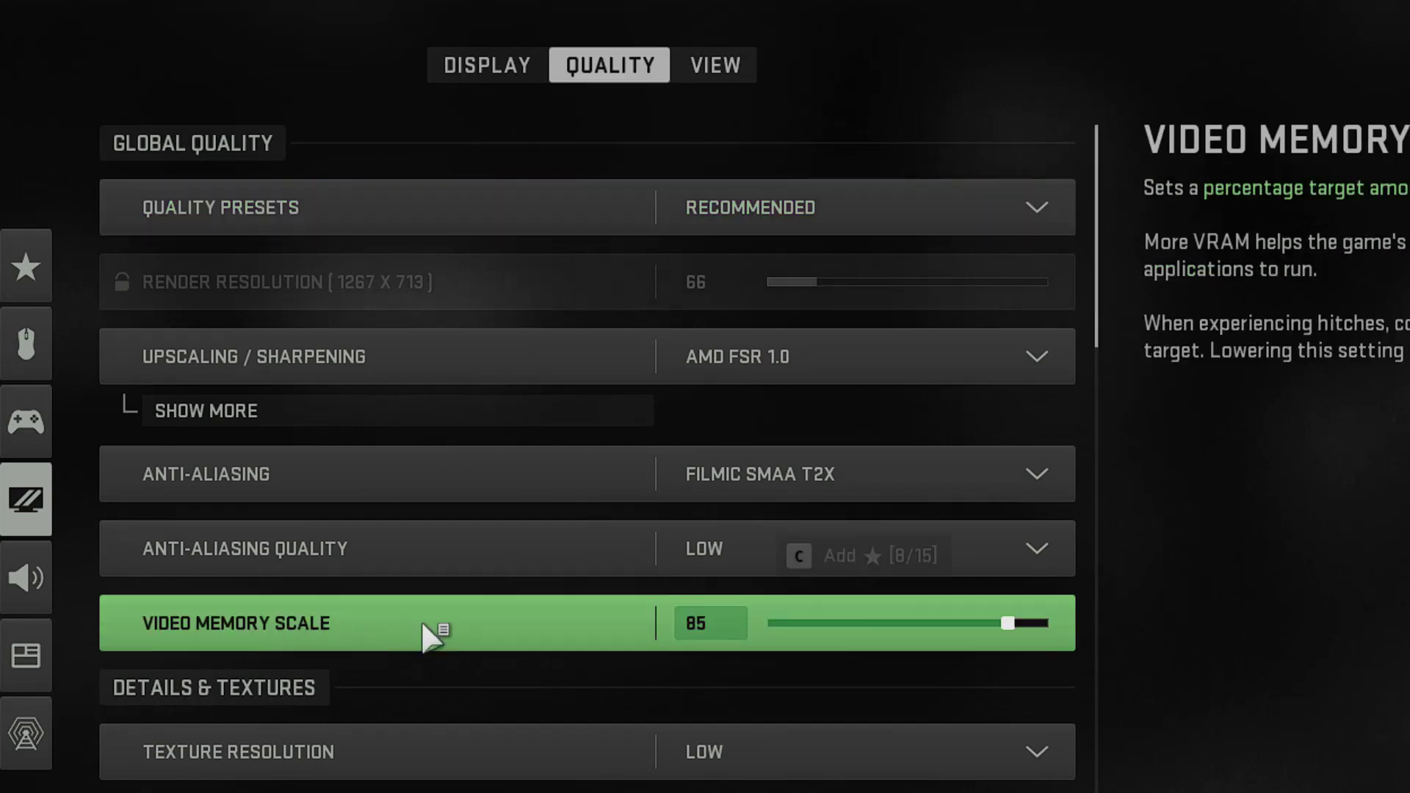
left_click(716, 618)
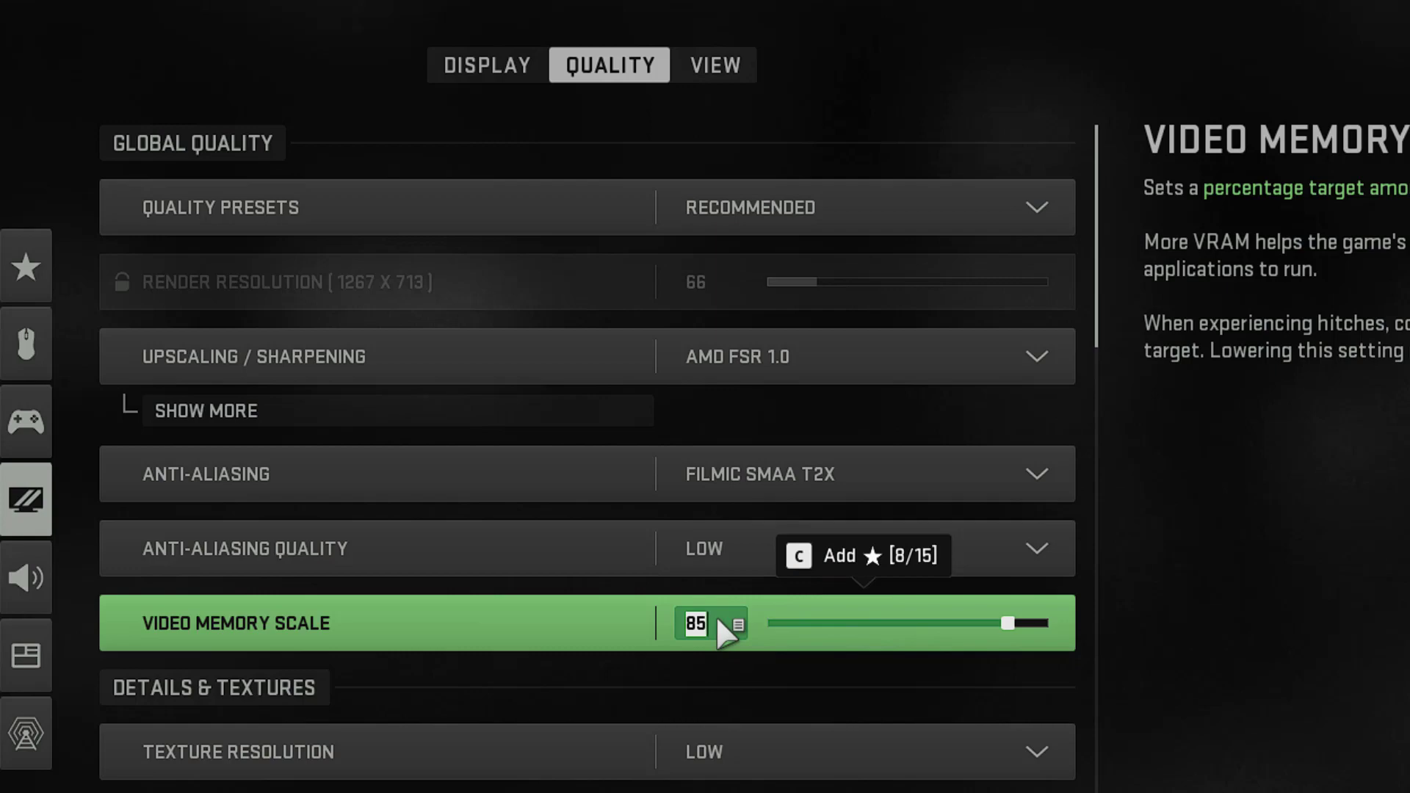
type("65")
key("Return")
- Switch Spot Cache to Low, then back to Ultra, with VRAM estimated at 3942 / 4055 MB
scroll(780, 636, "down", 15)
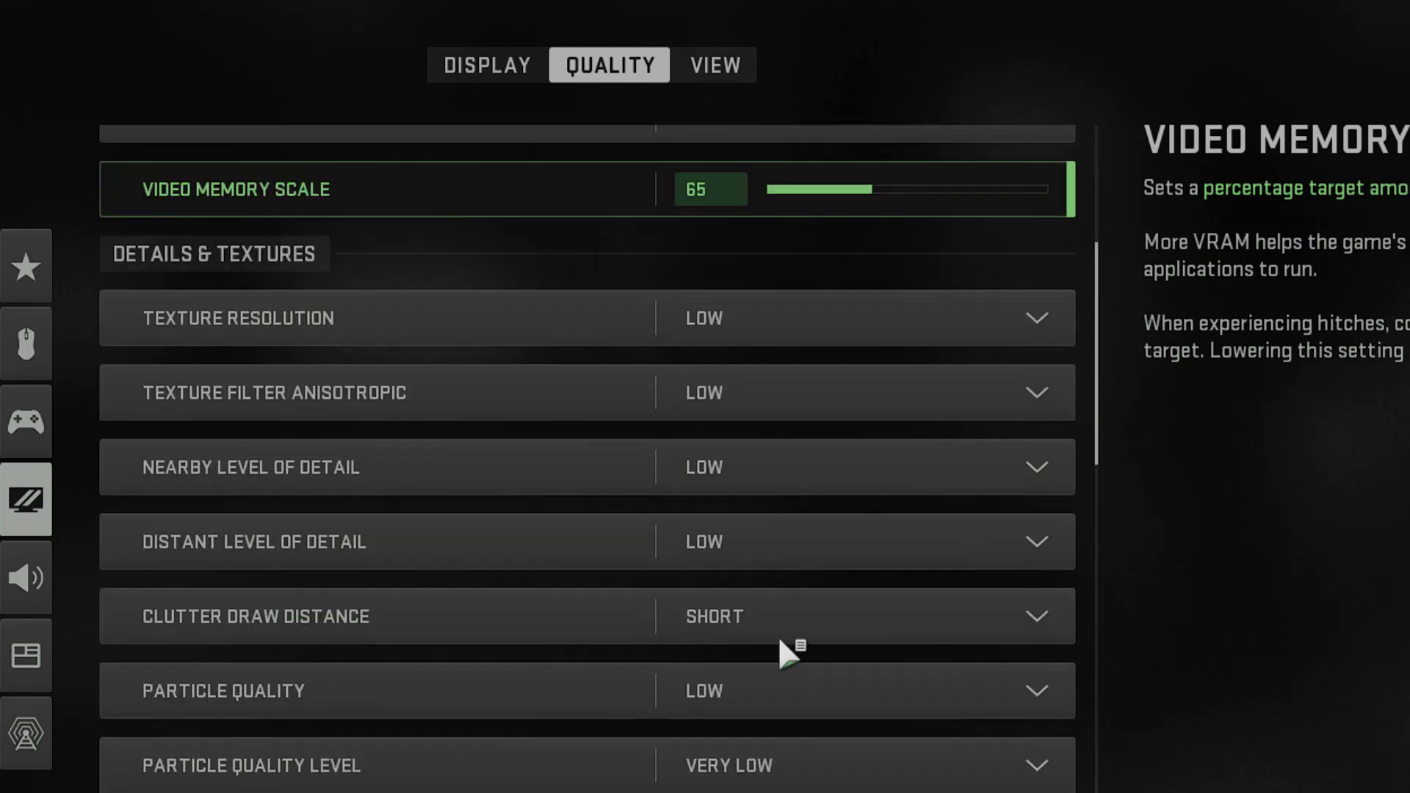
scroll(775, 639, "down", 4)
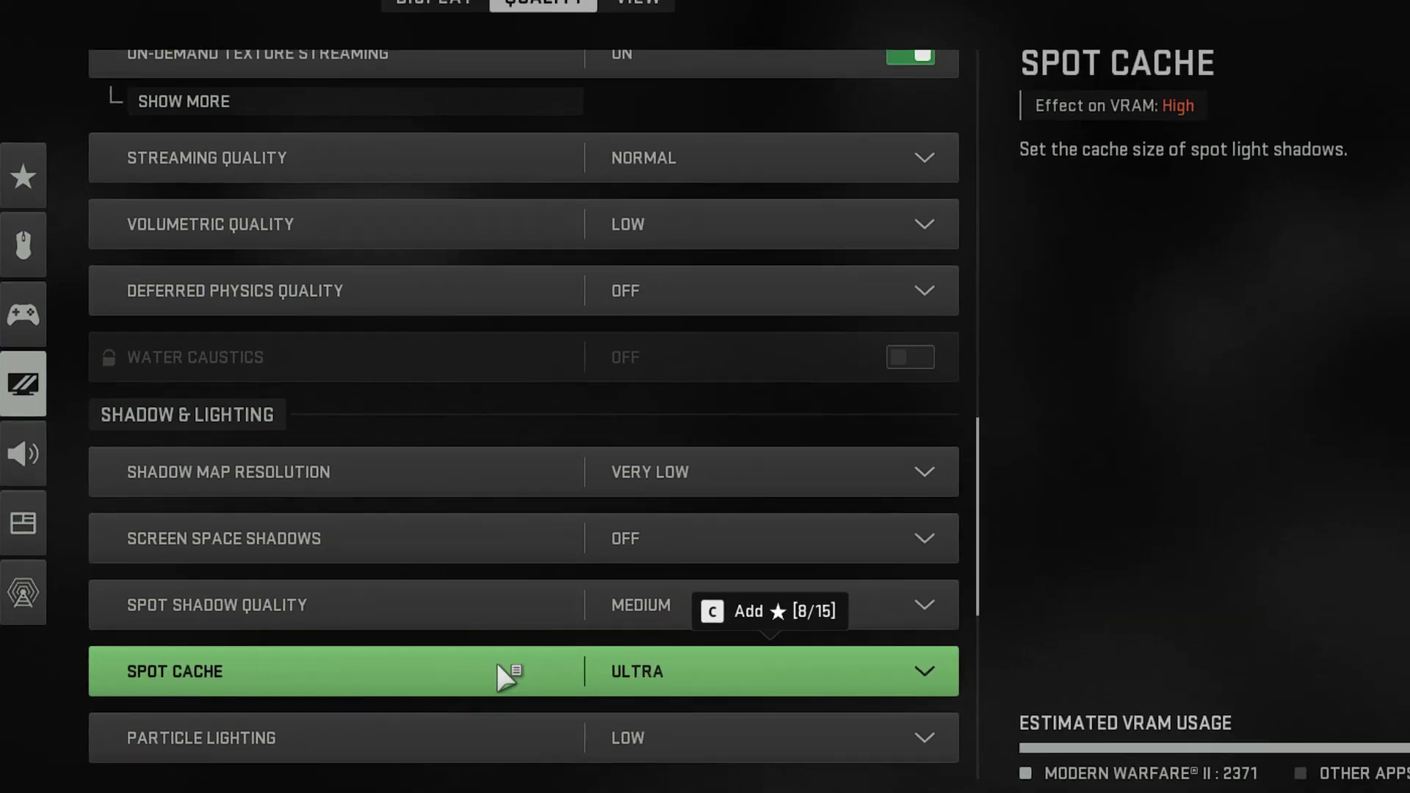
left_click(690, 665)
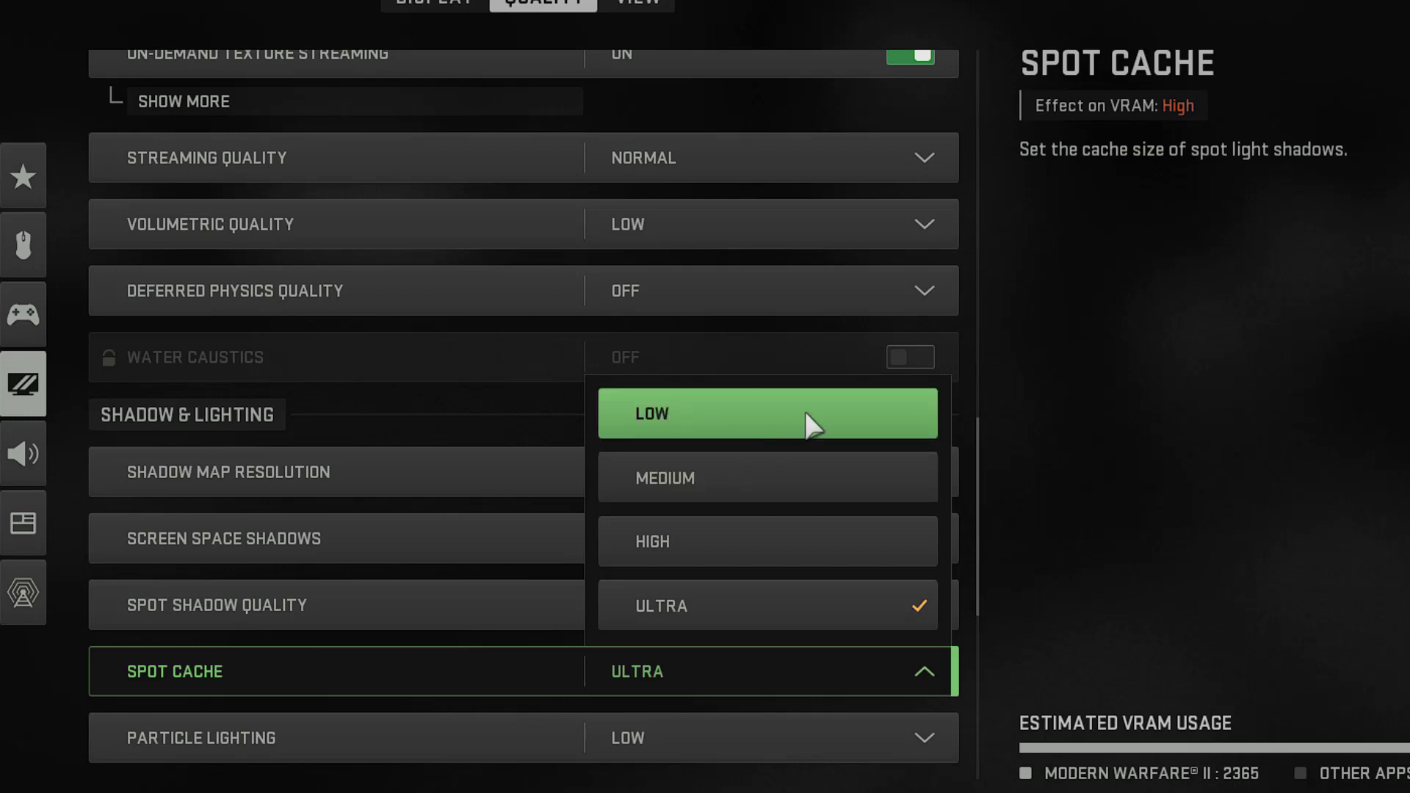
left_click(757, 414)
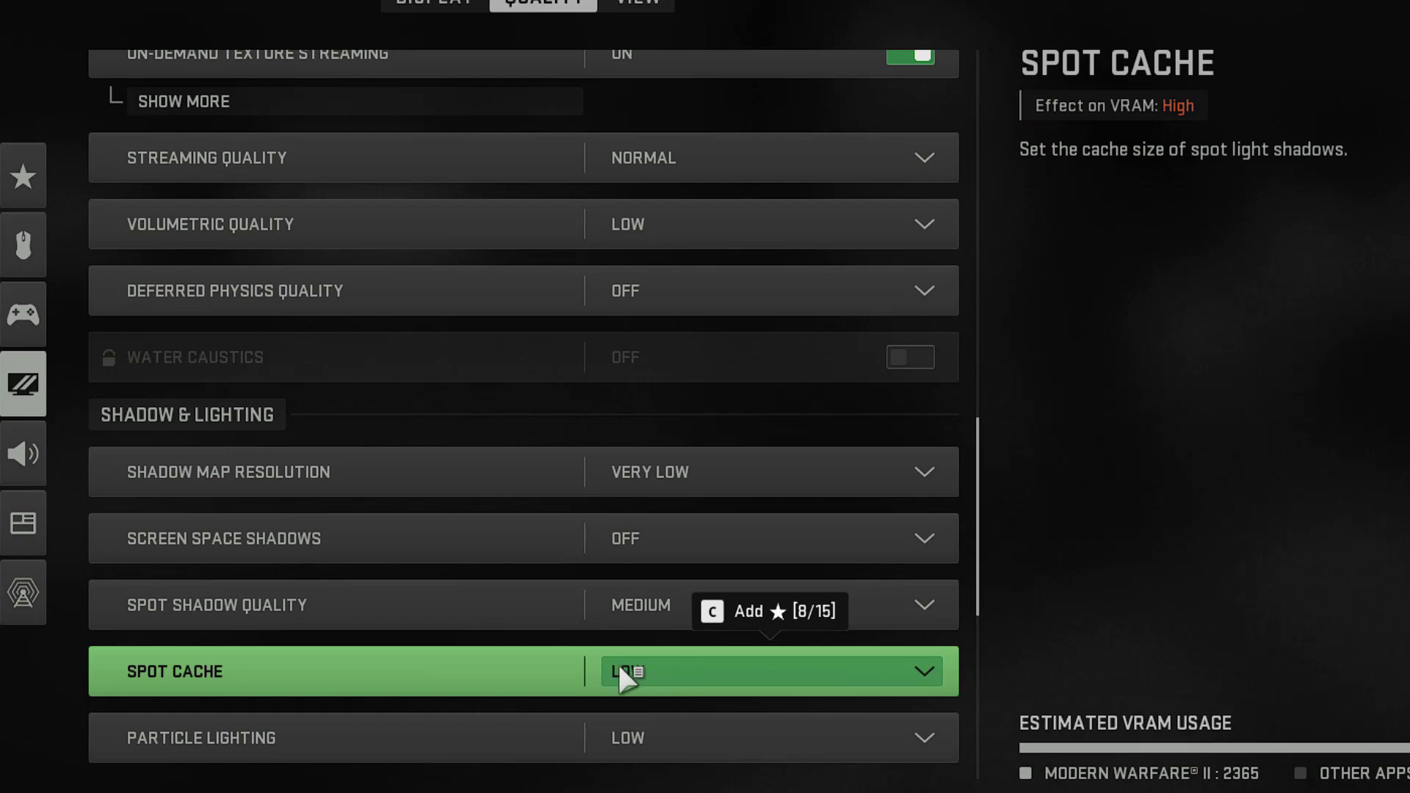
left_click(649, 667)
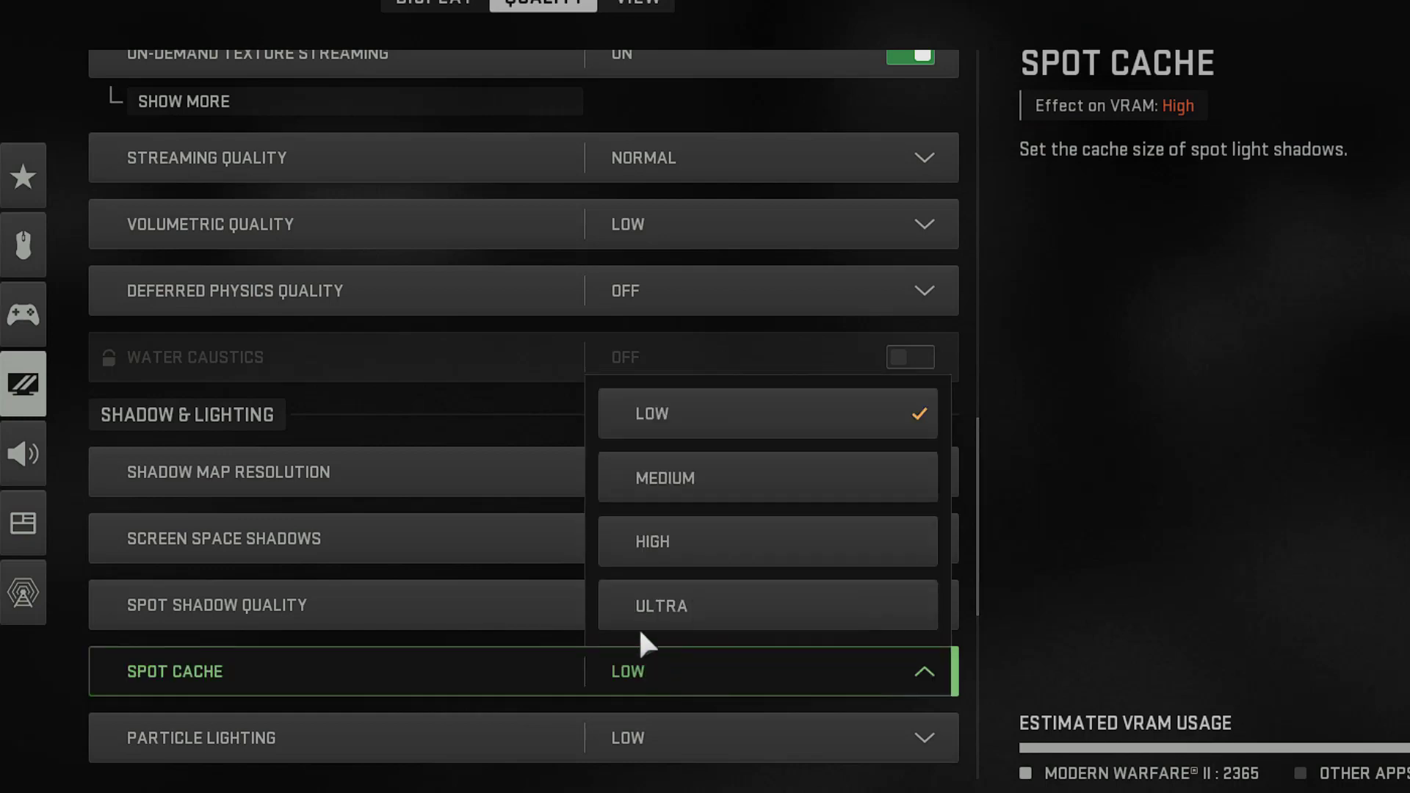
left_click(703, 608)
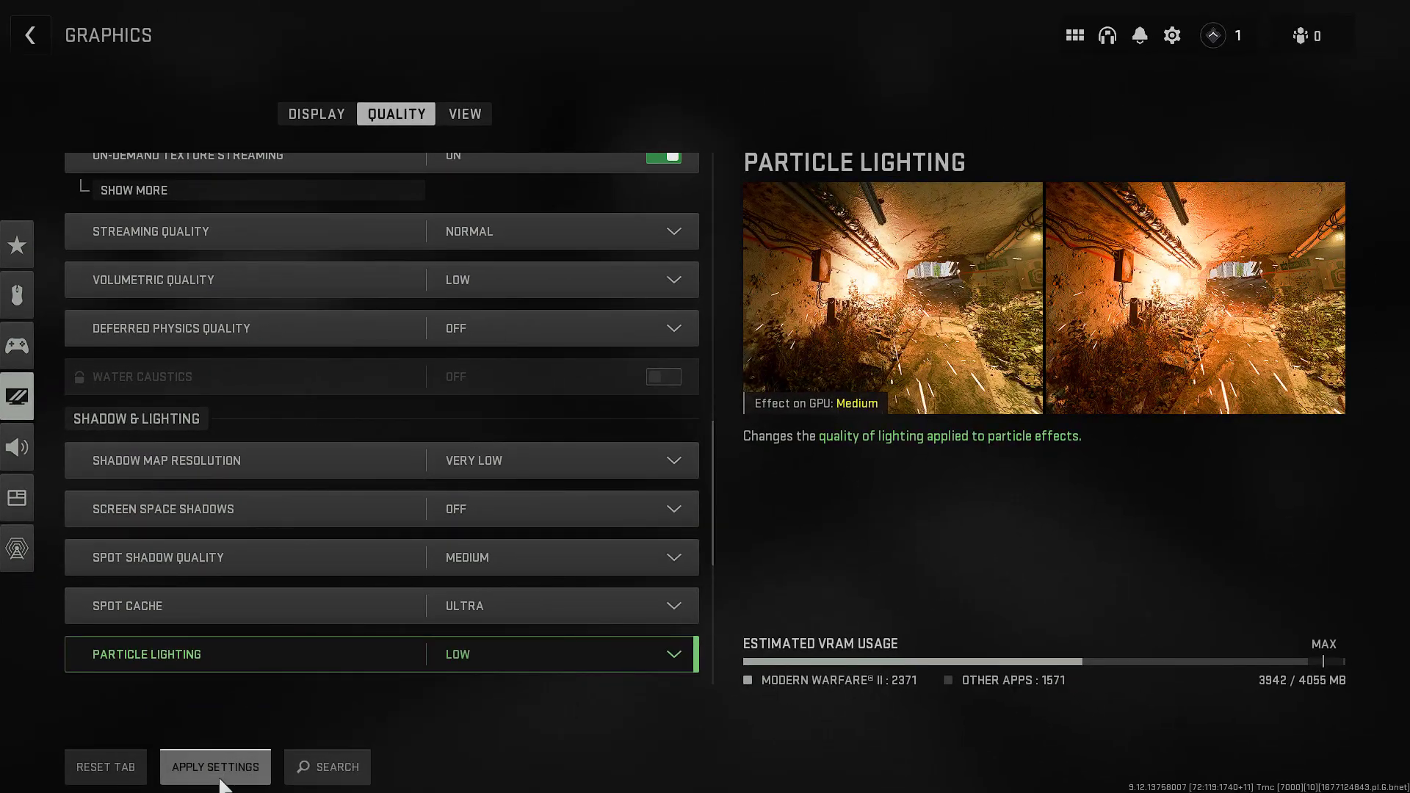
- Apply the graphics changes and quit Warzone 2.0 to the desktop
left_click(220, 771)
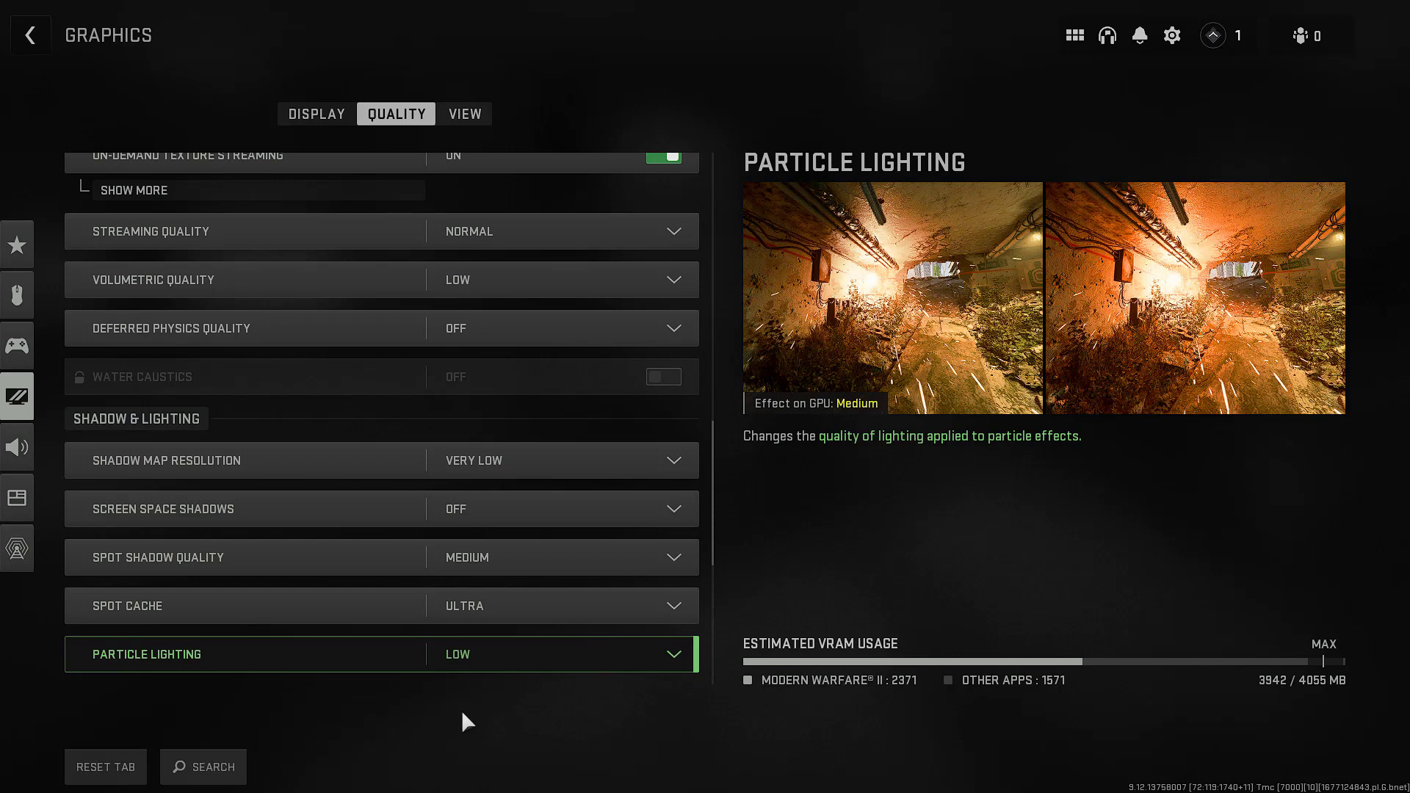
scroll(461, 710, "down", 2)
left_click(35, 38)
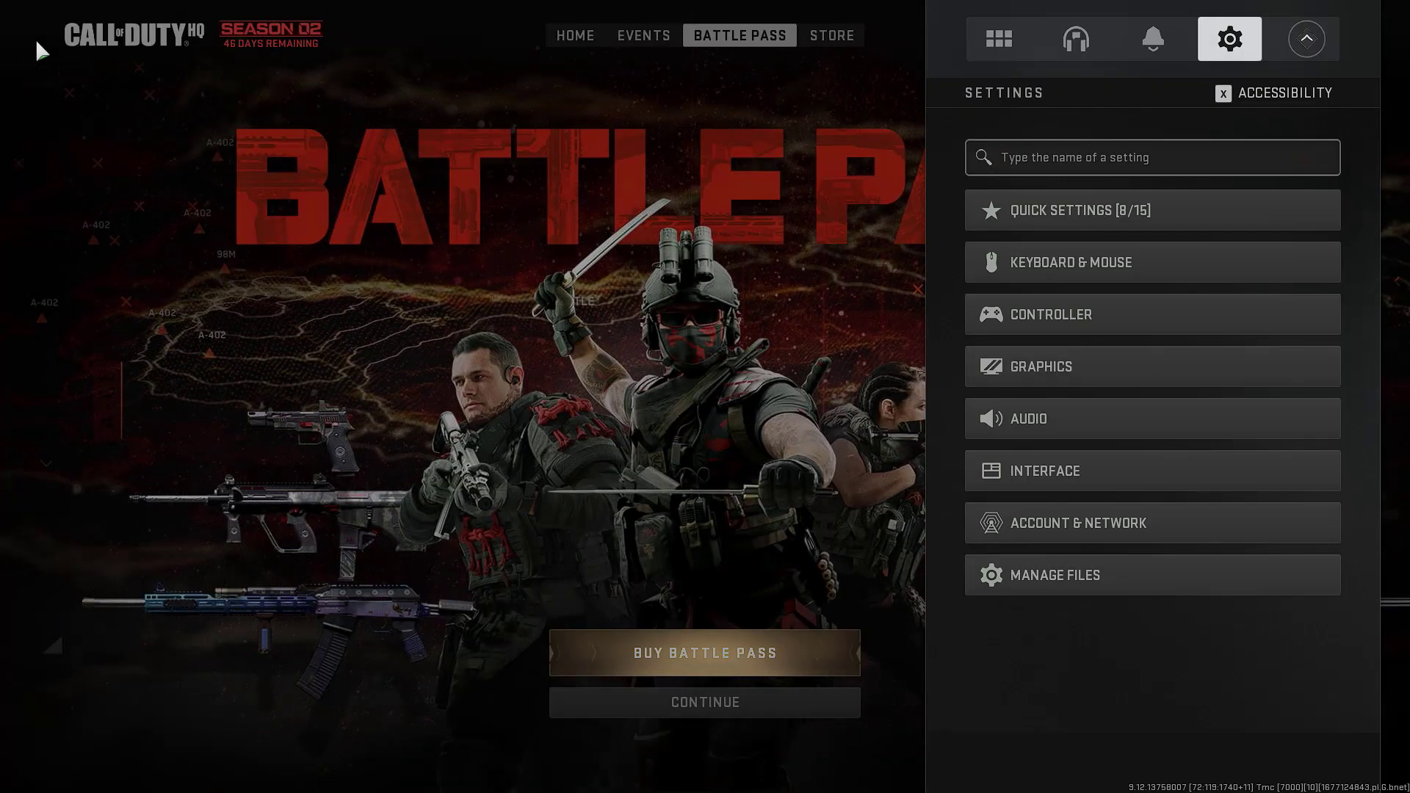
left_click(999, 38)
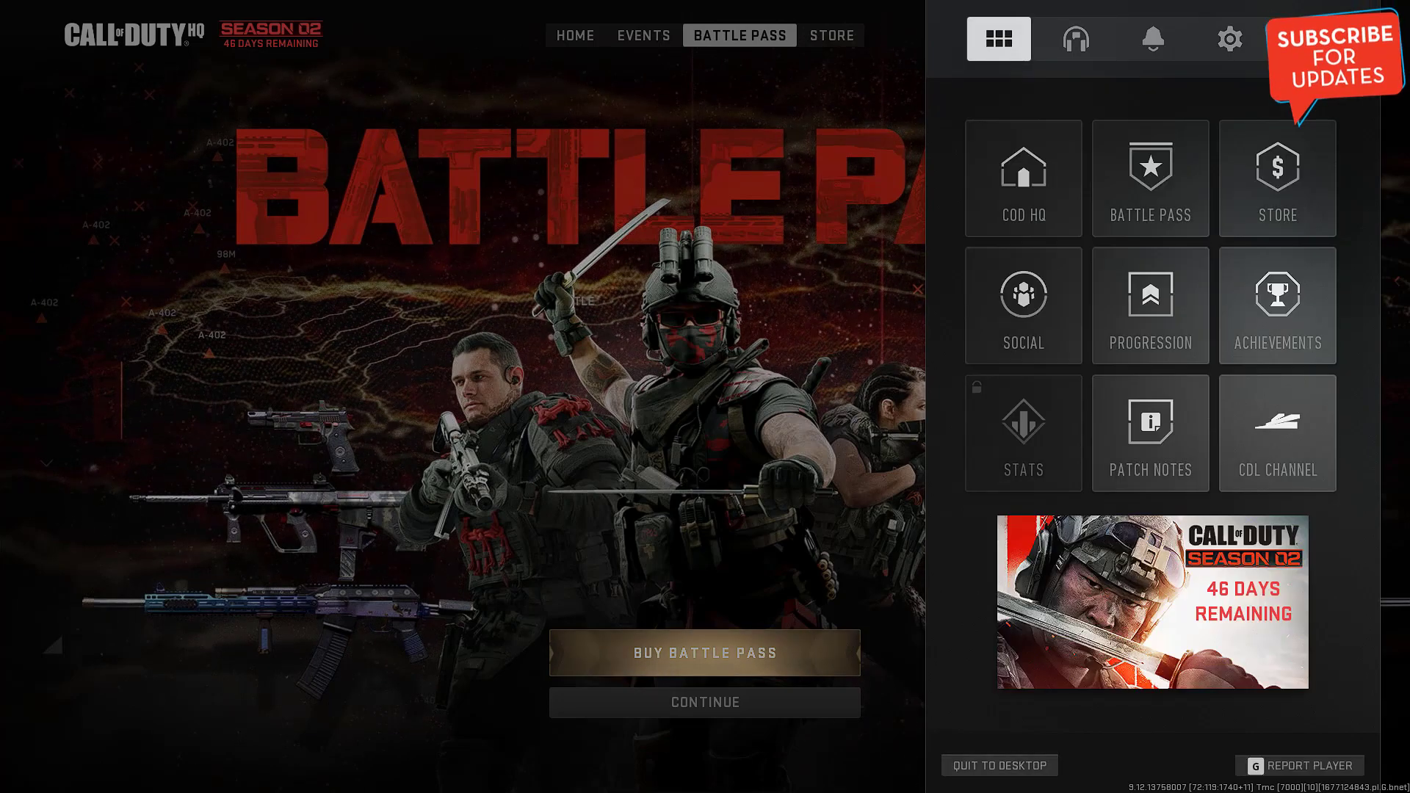
left_click(1000, 765)
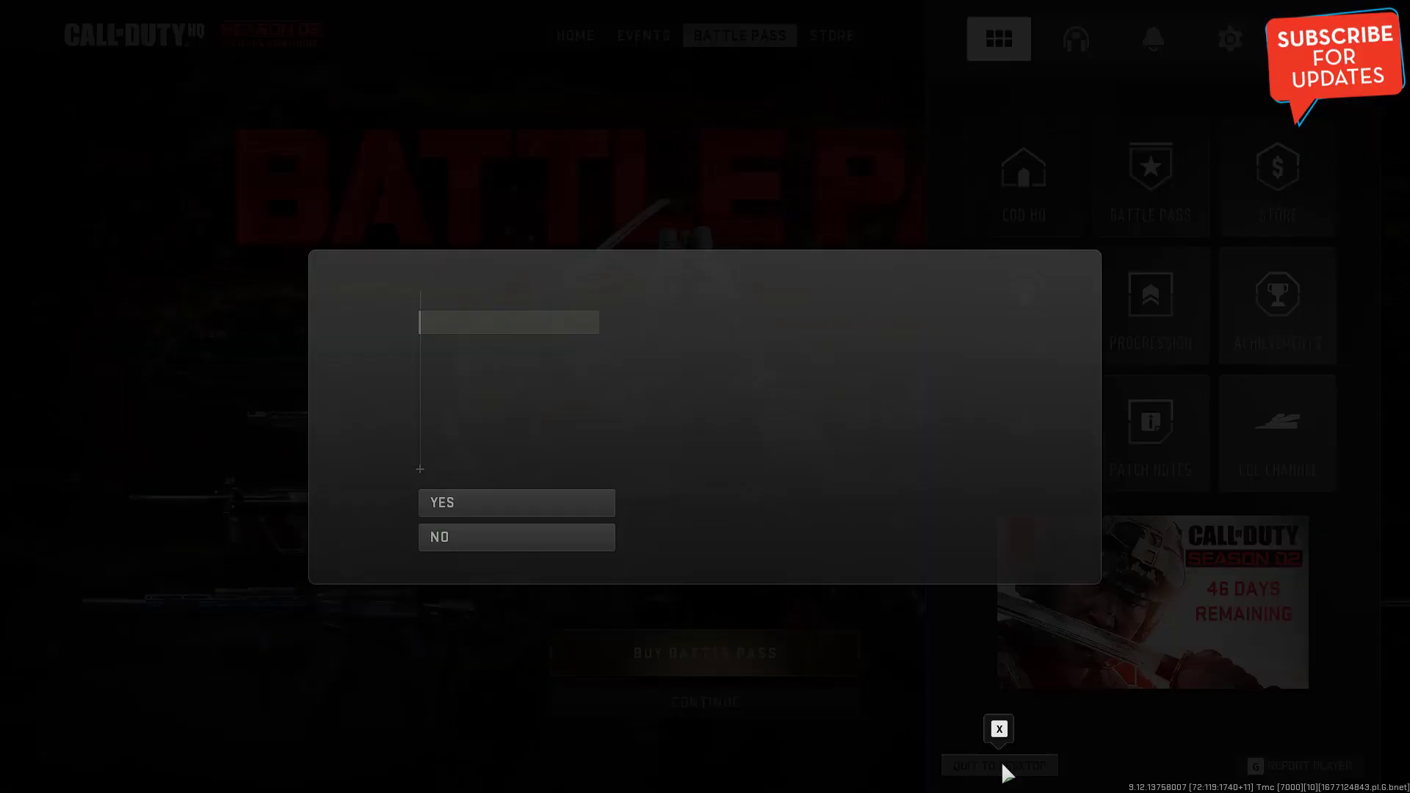
left_click(453, 503)
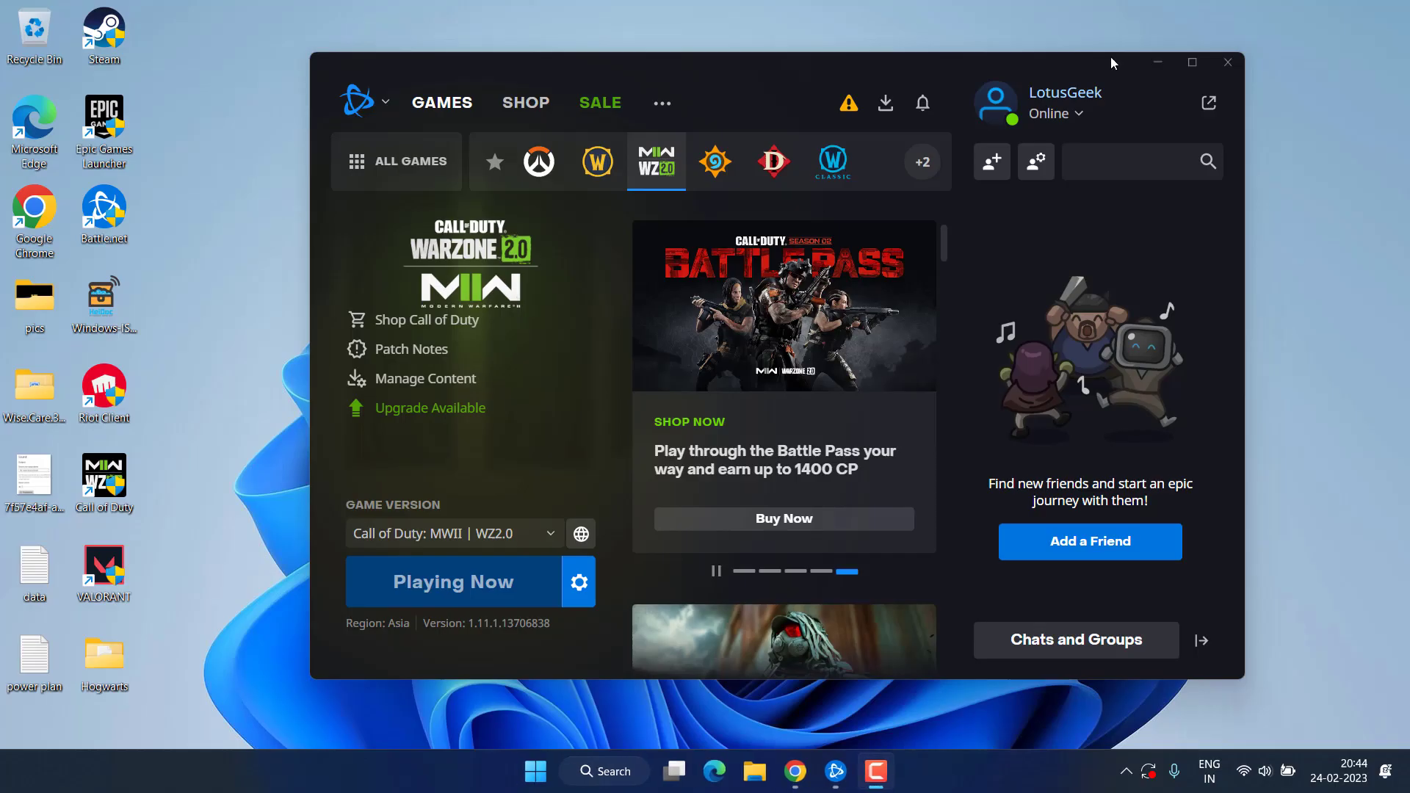
- Close the Battle.net launcher, then check the Ryzen 5 5600H CPU details in Task Manager's Performance view
left_click(1227, 63)
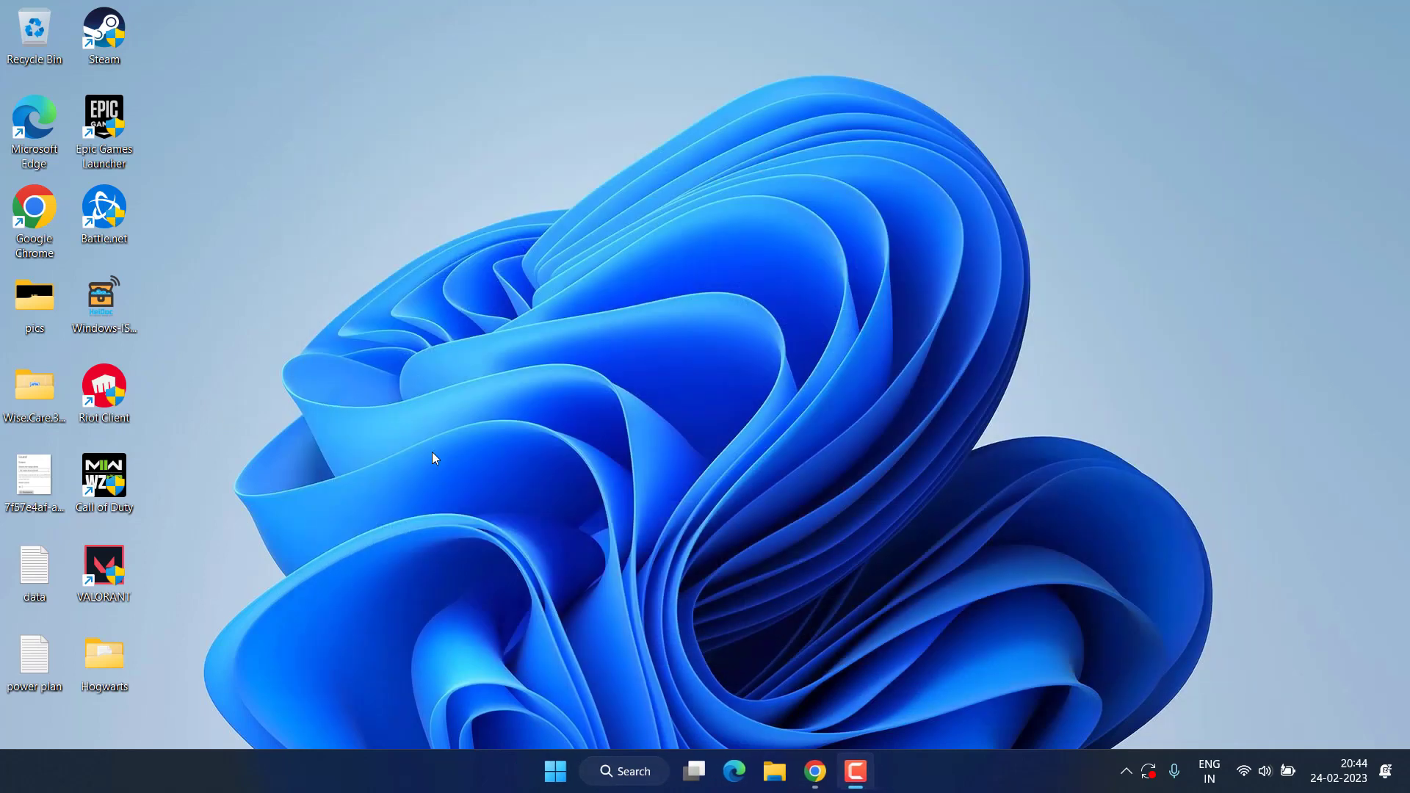
right_click(560, 786)
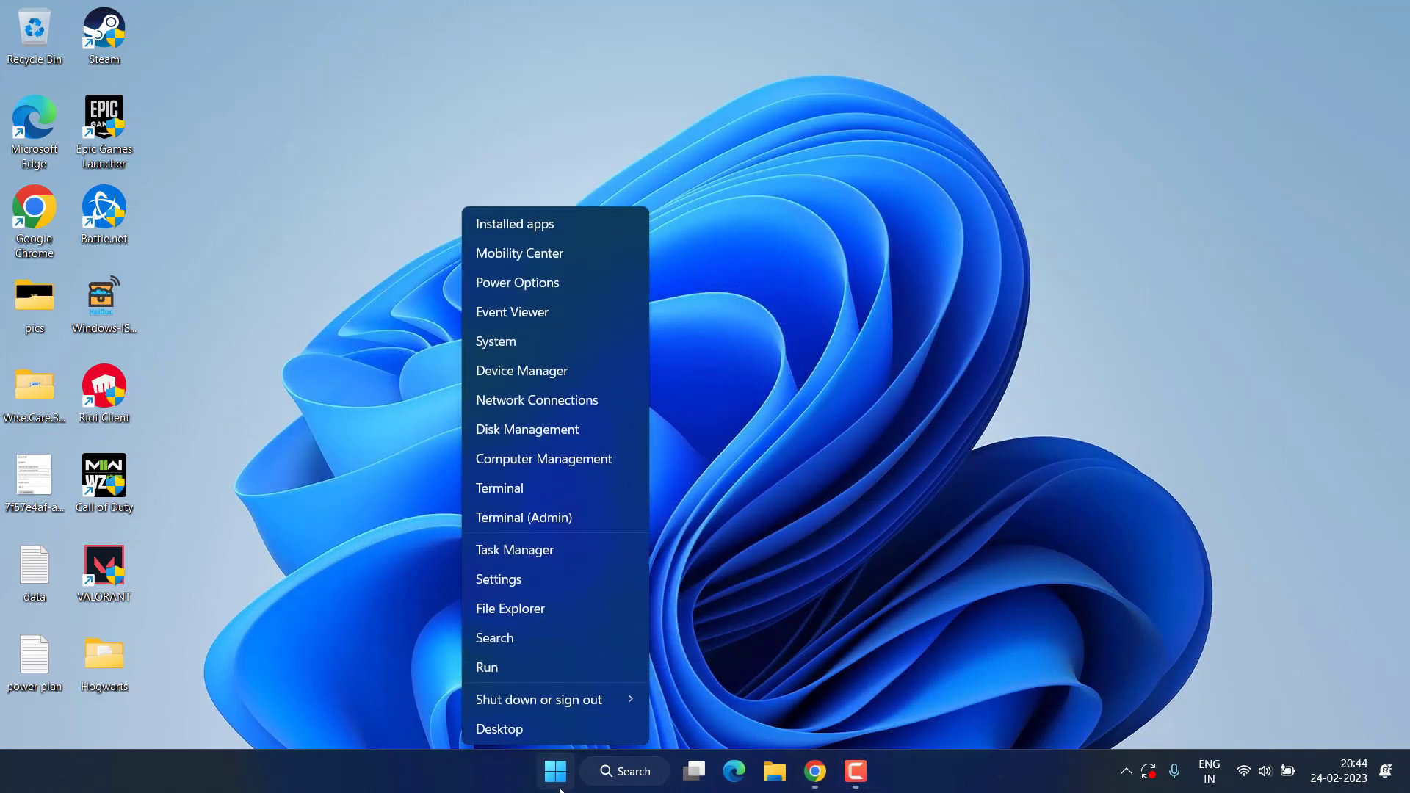
left_click(531, 550)
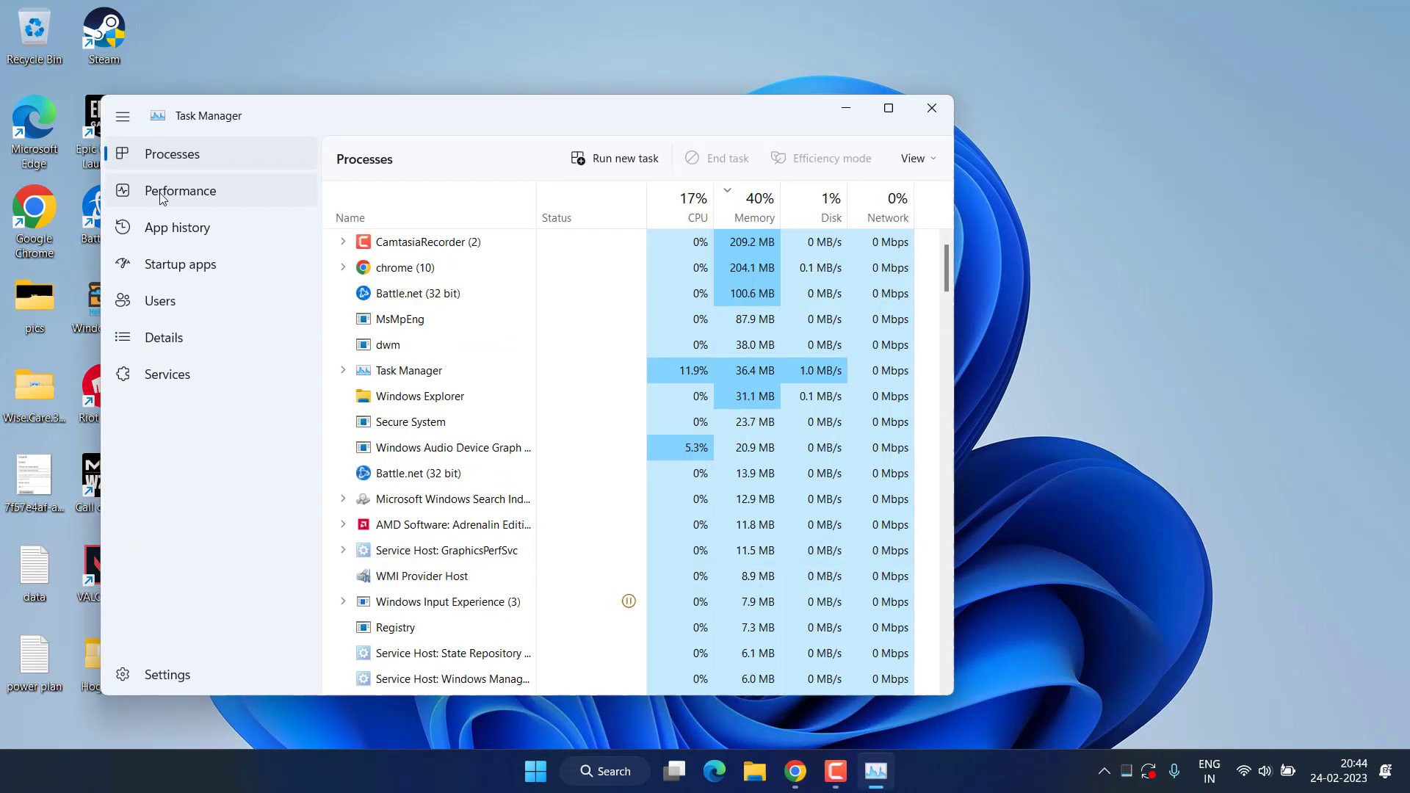
left_click(162, 196)
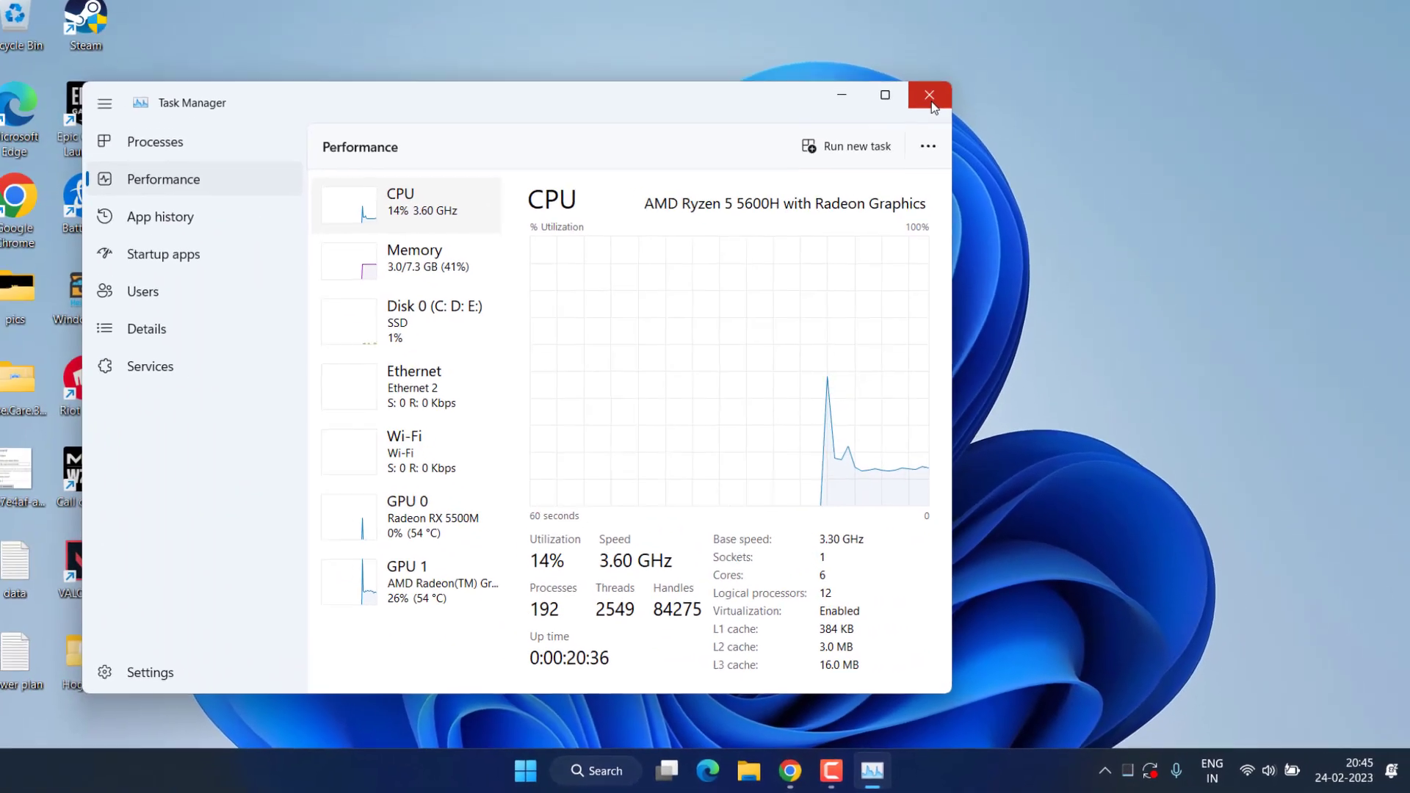
left_click(929, 97)
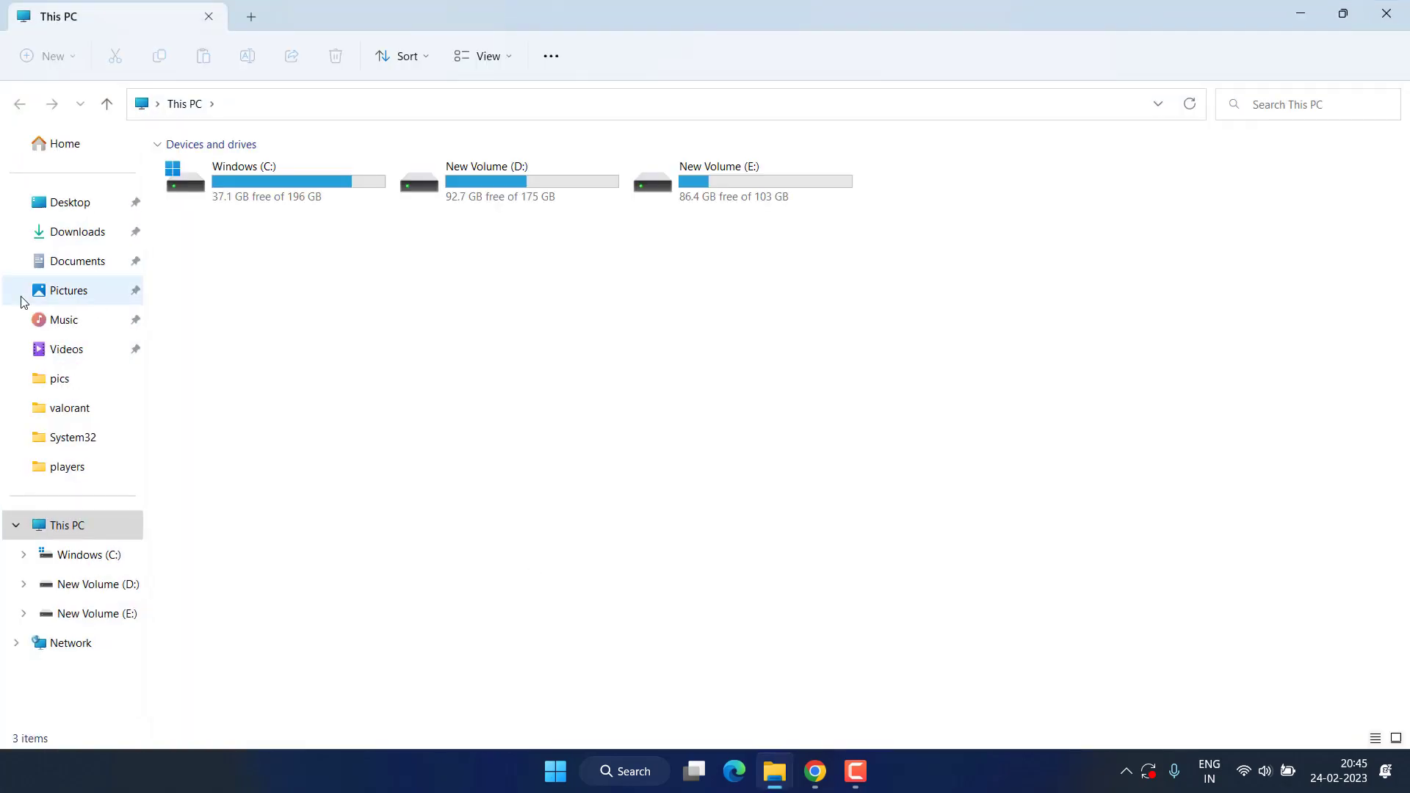
- Browse to Documents > Call of Duty > players and open options.3.cod22.cst with Notepad
left_click(80, 263)
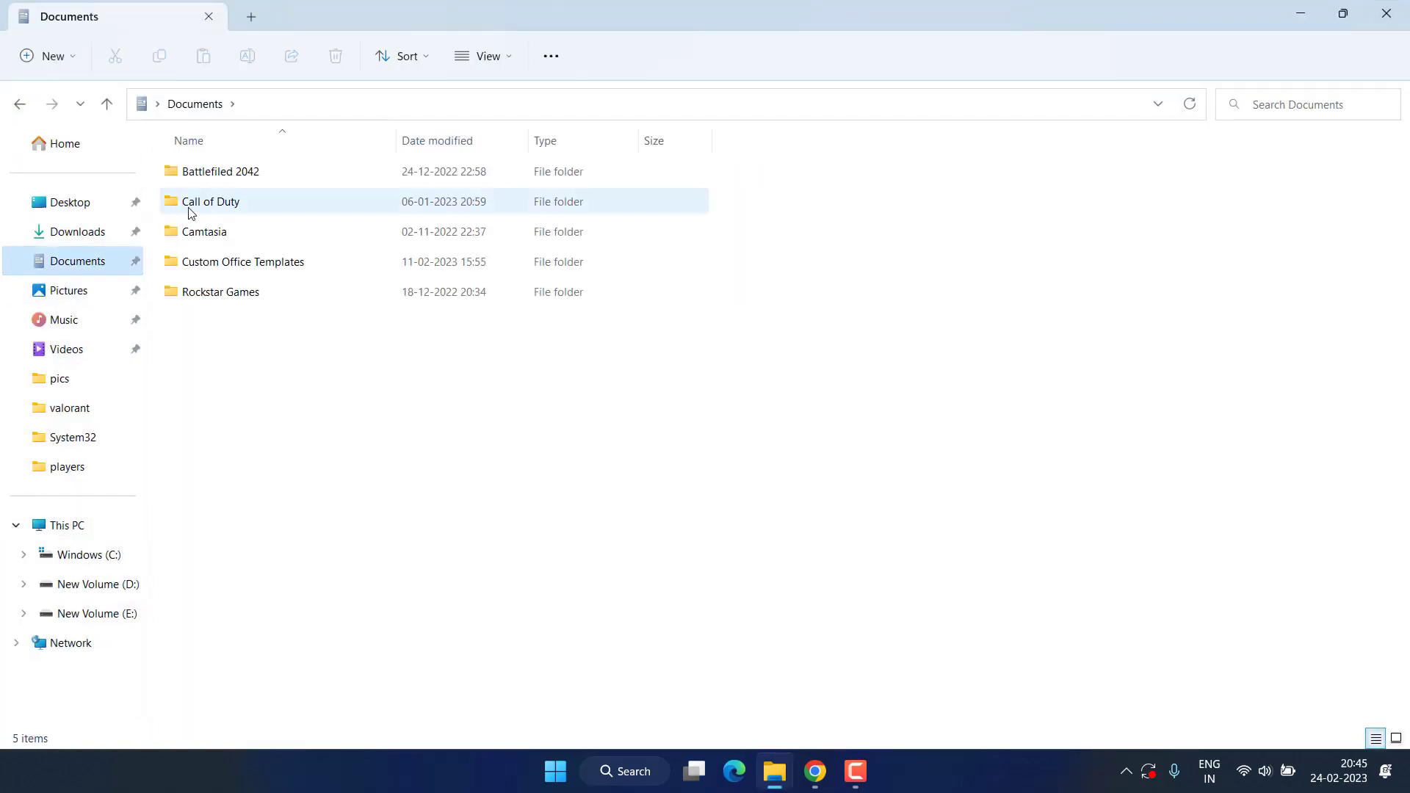
double_click(264, 215)
double_click(176, 172)
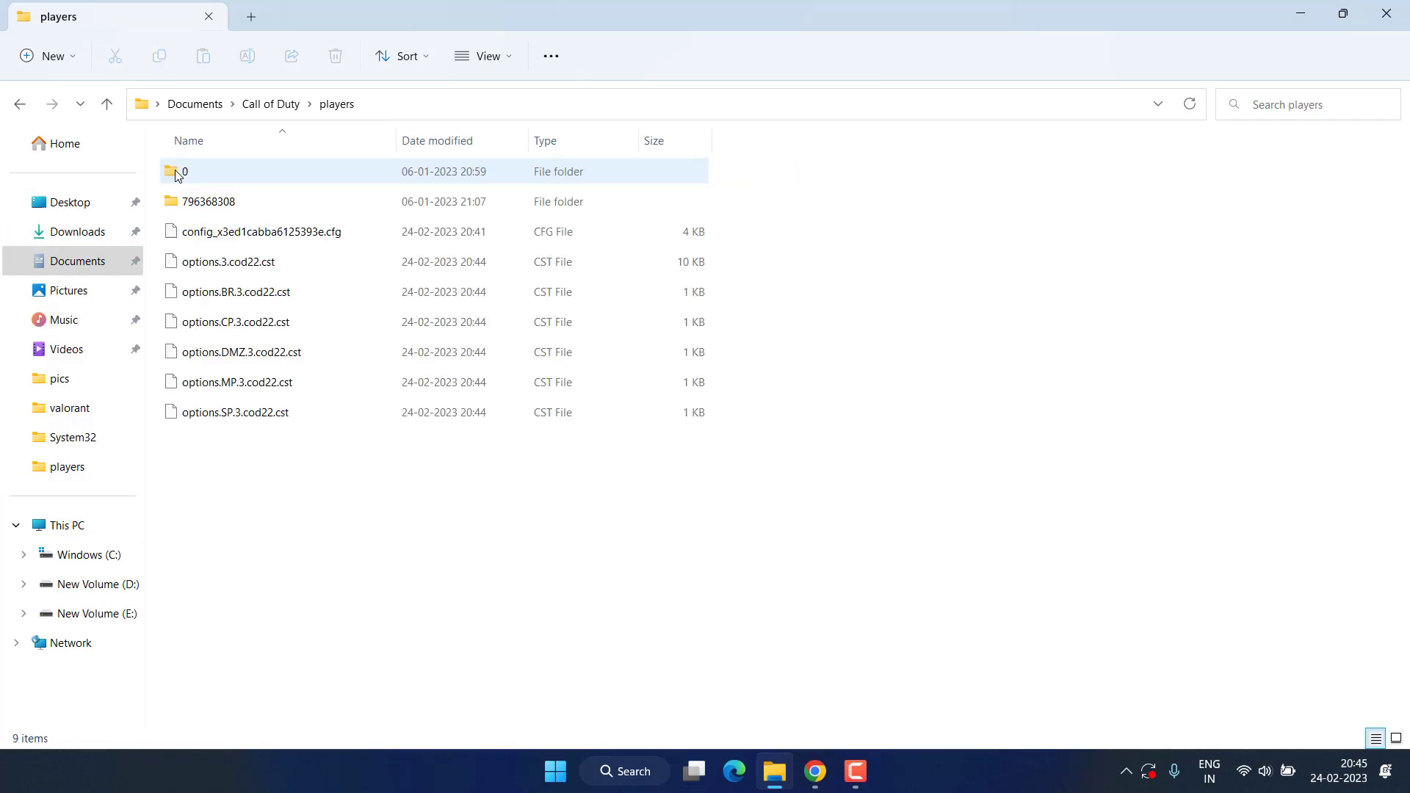
left_click(191, 267)
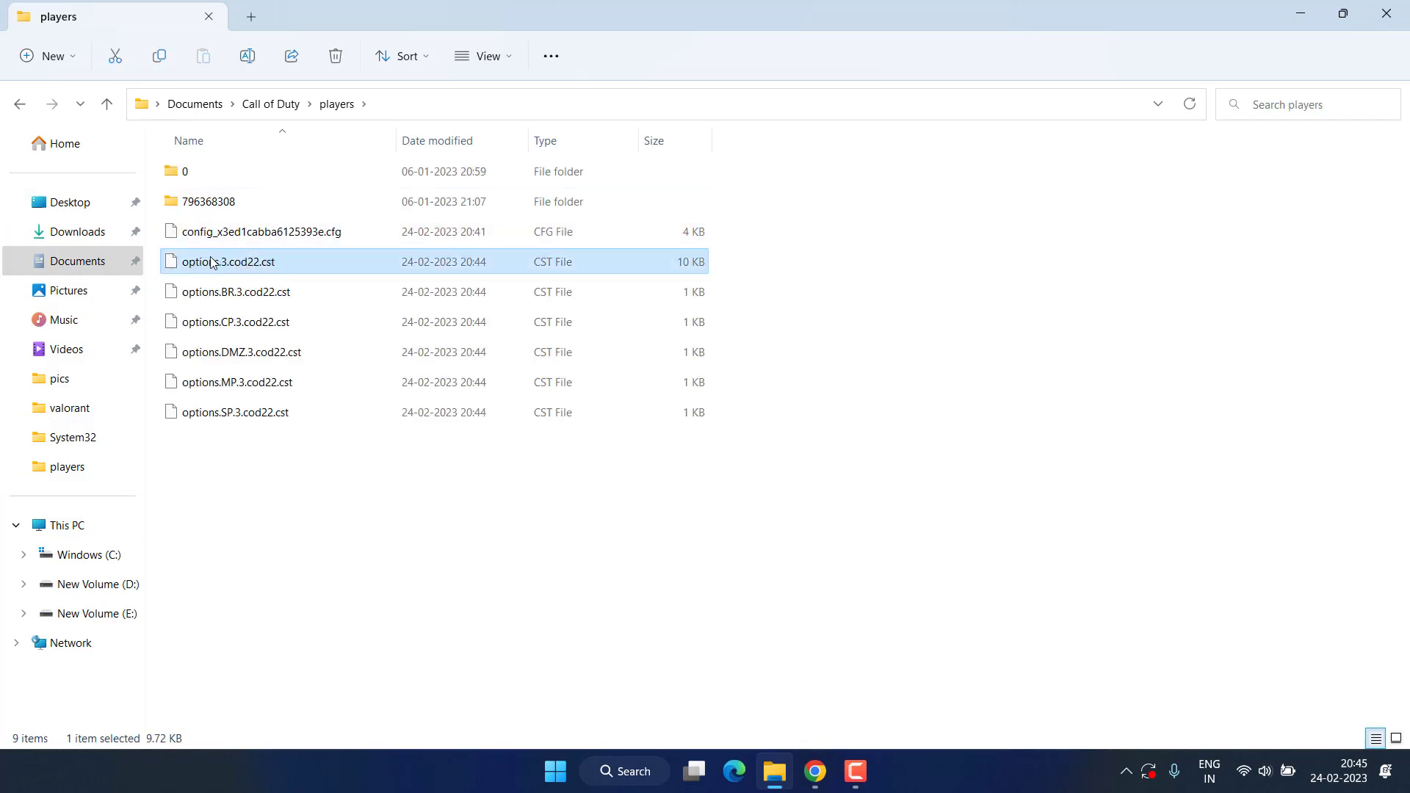
right_click(228, 264)
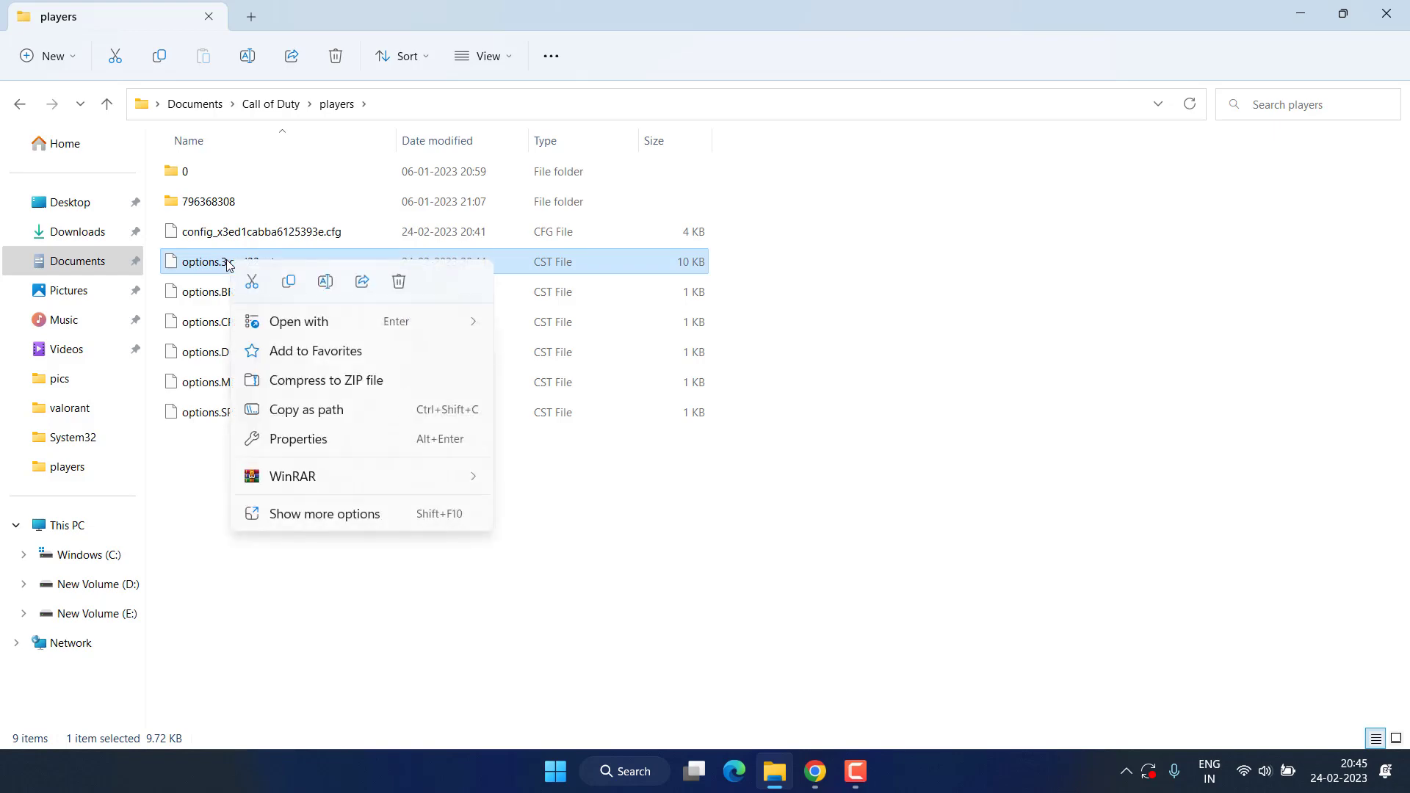
mouse_move(463, 327)
left_click(556, 325)
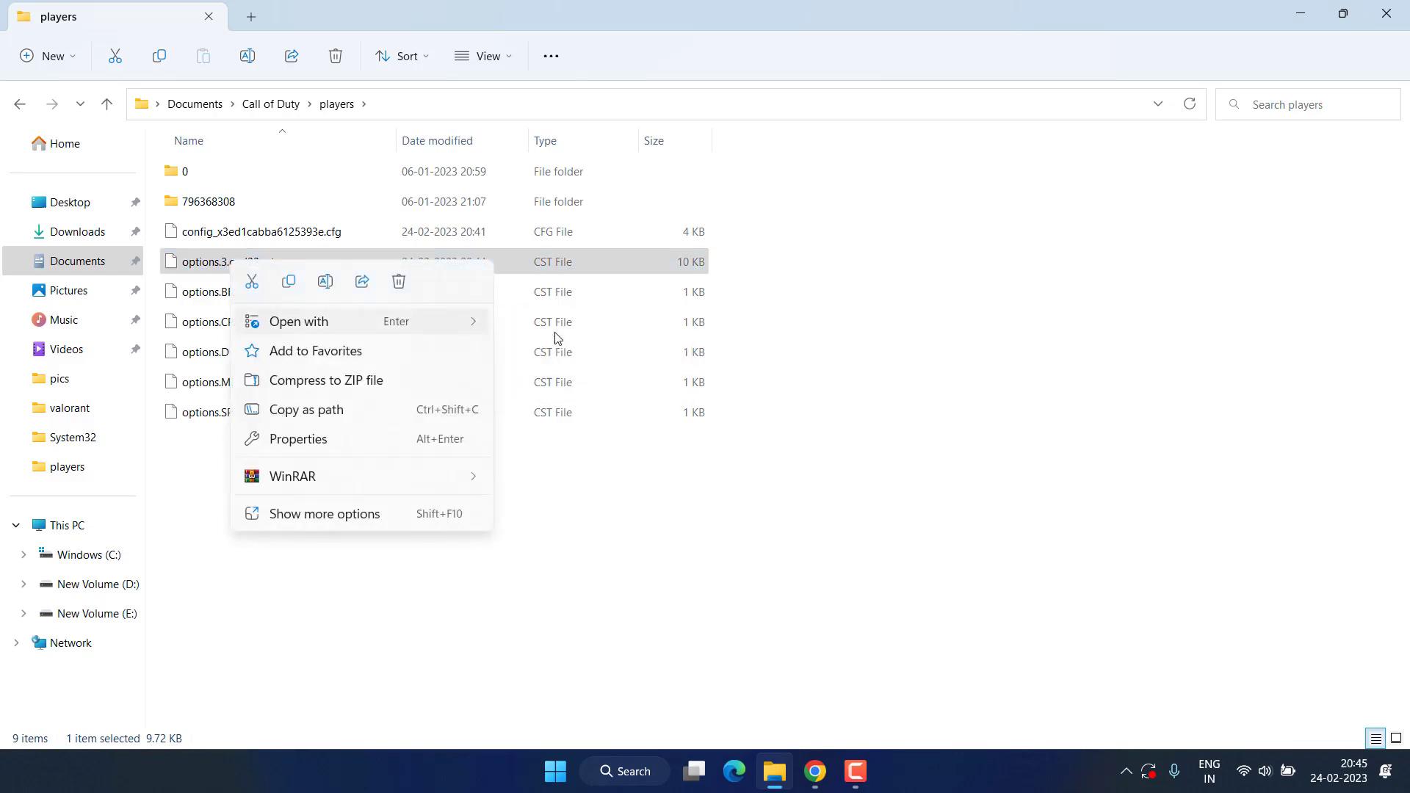
- Find the RendererWorkerCount line near the end of the file and set its value to 4
scroll(542, 350, "down", 12)
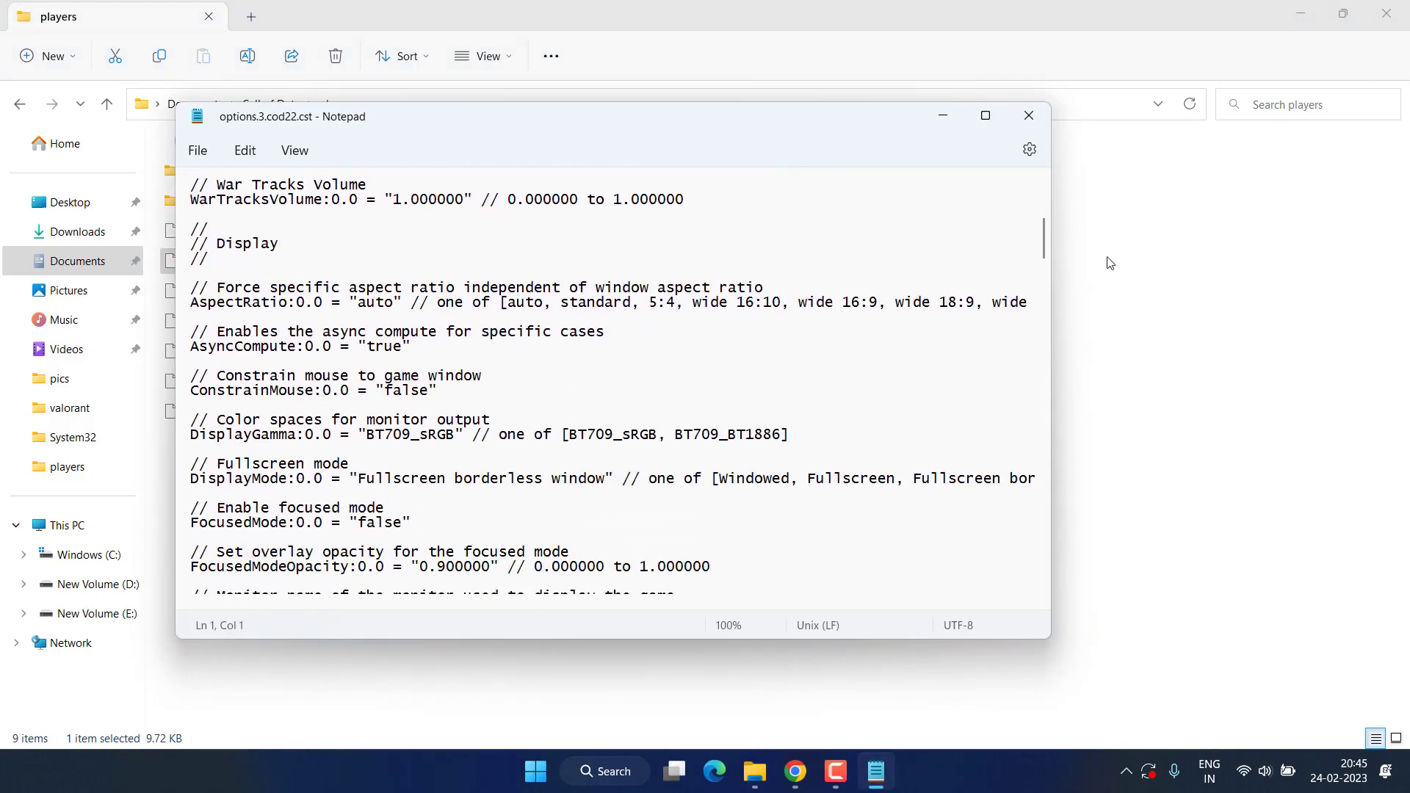
left_click_drag(1043, 246, 1057, 583)
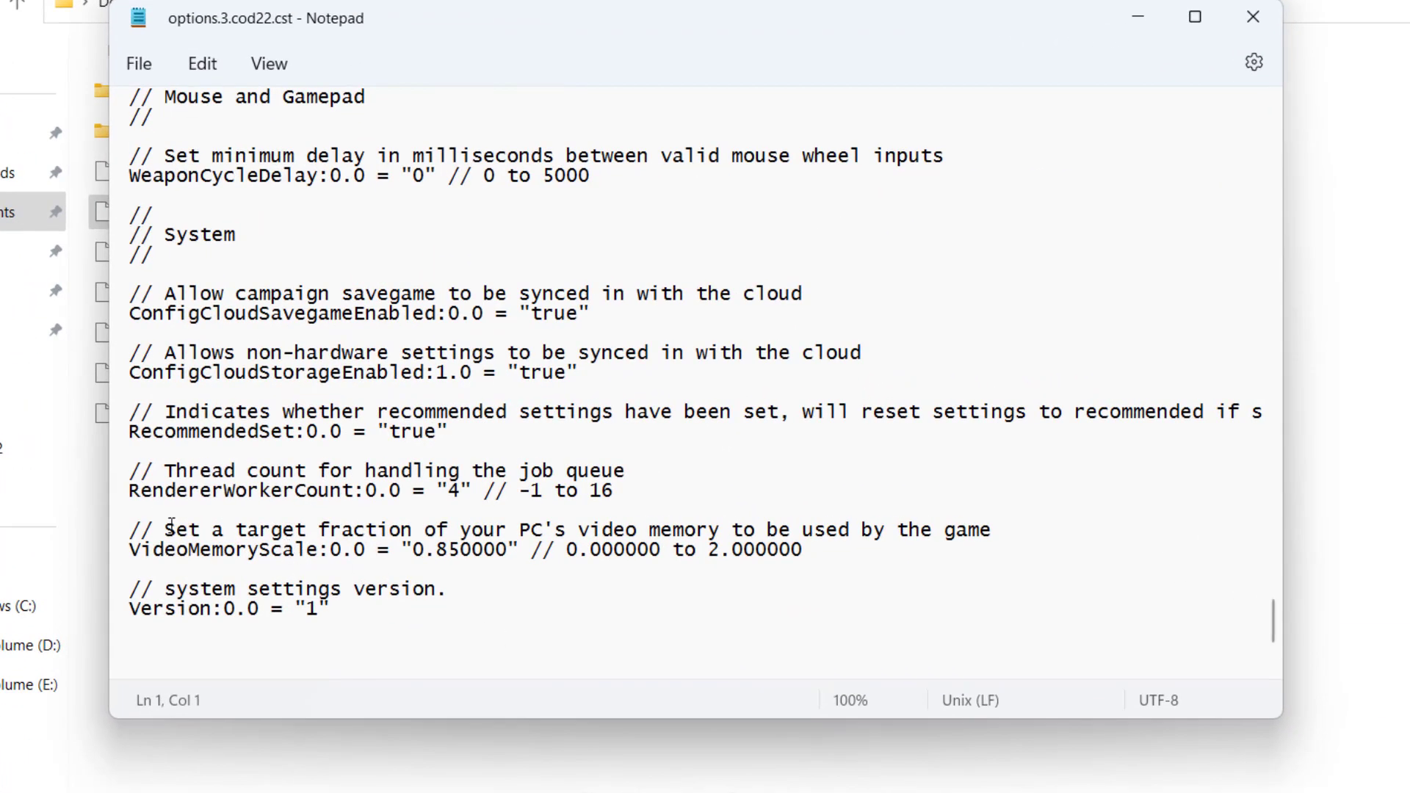
left_click_drag(152, 491, 342, 491)
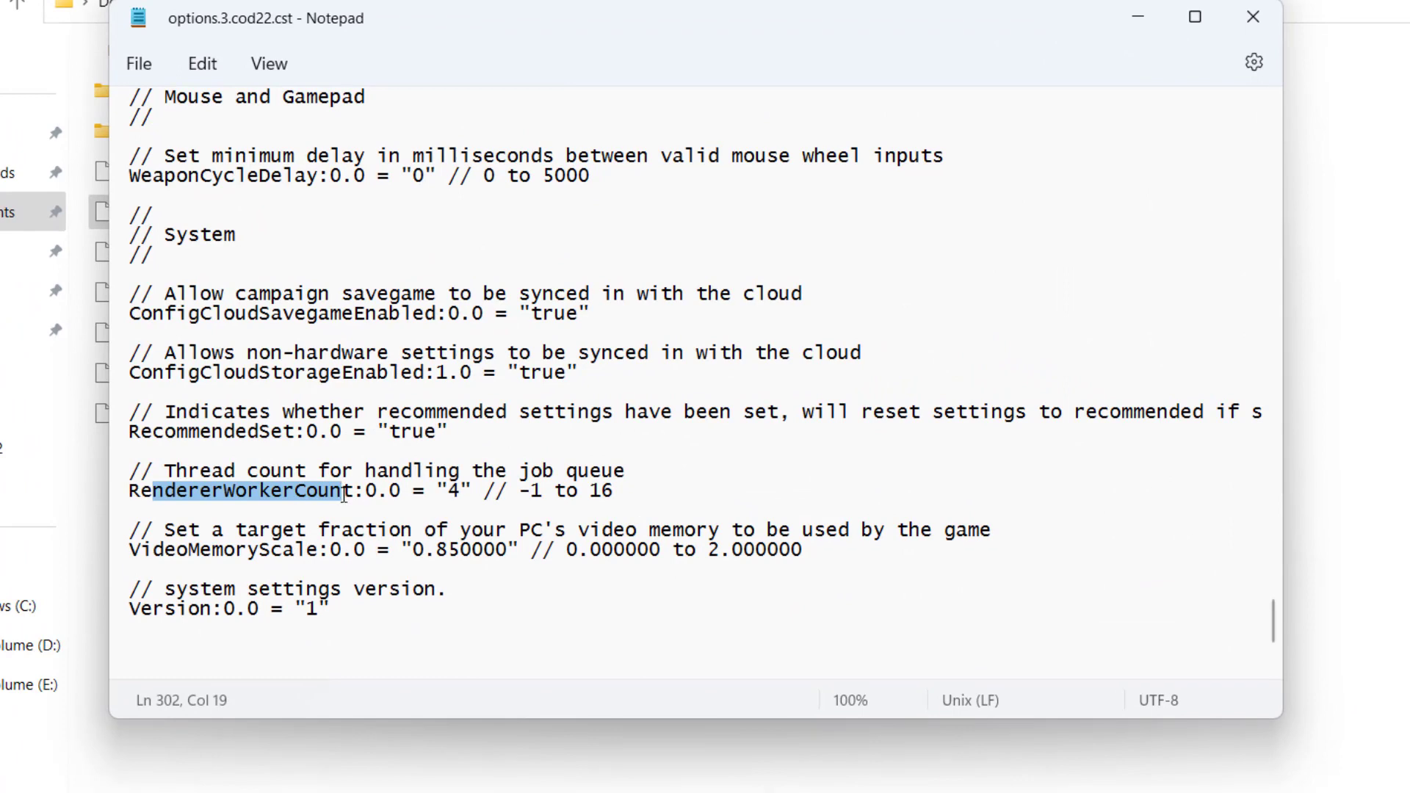
left_click(456, 491)
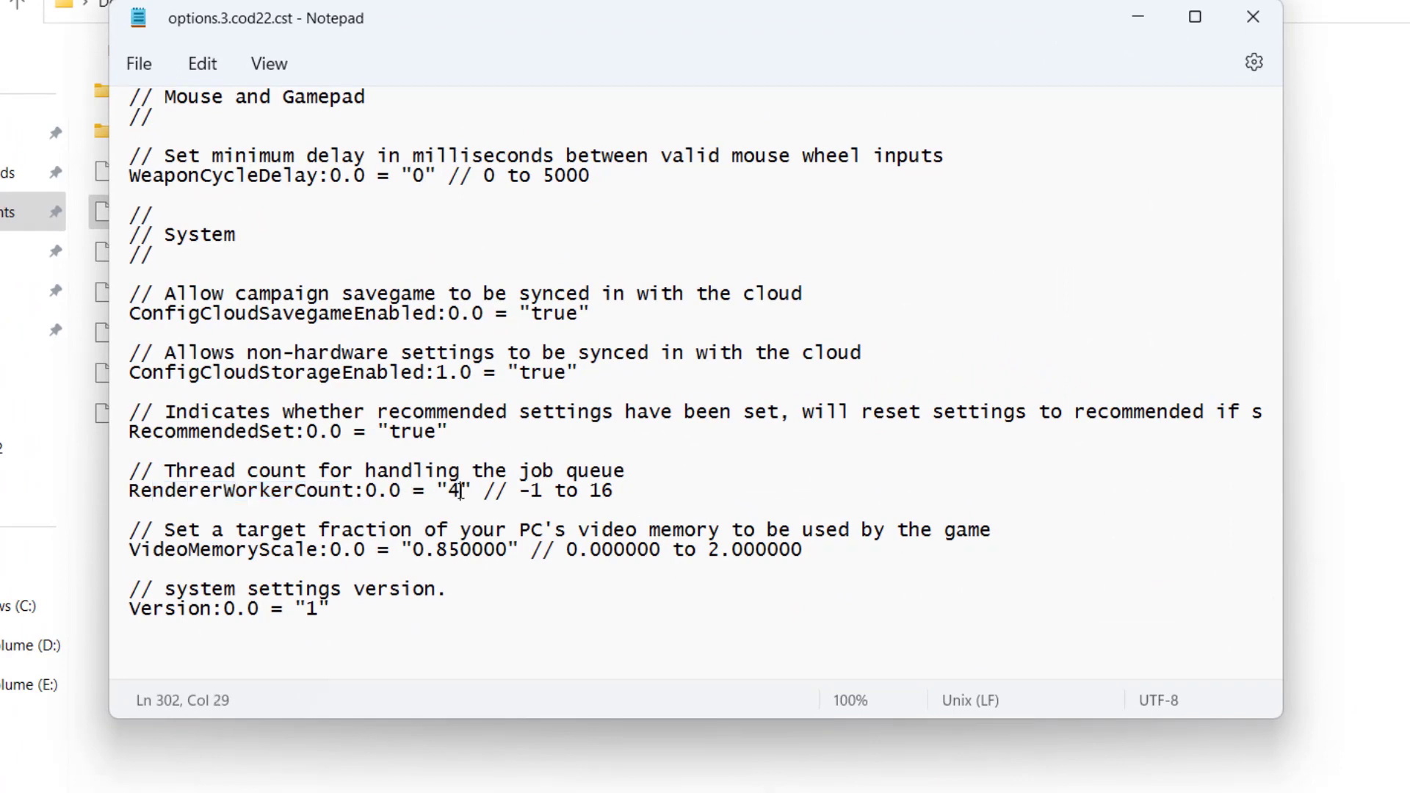
double_click(456, 490)
left_click(456, 489)
left_click_drag(445, 491, 465, 492)
- Save options.3.cod22.cst and close Notepad
left_click(161, 63)
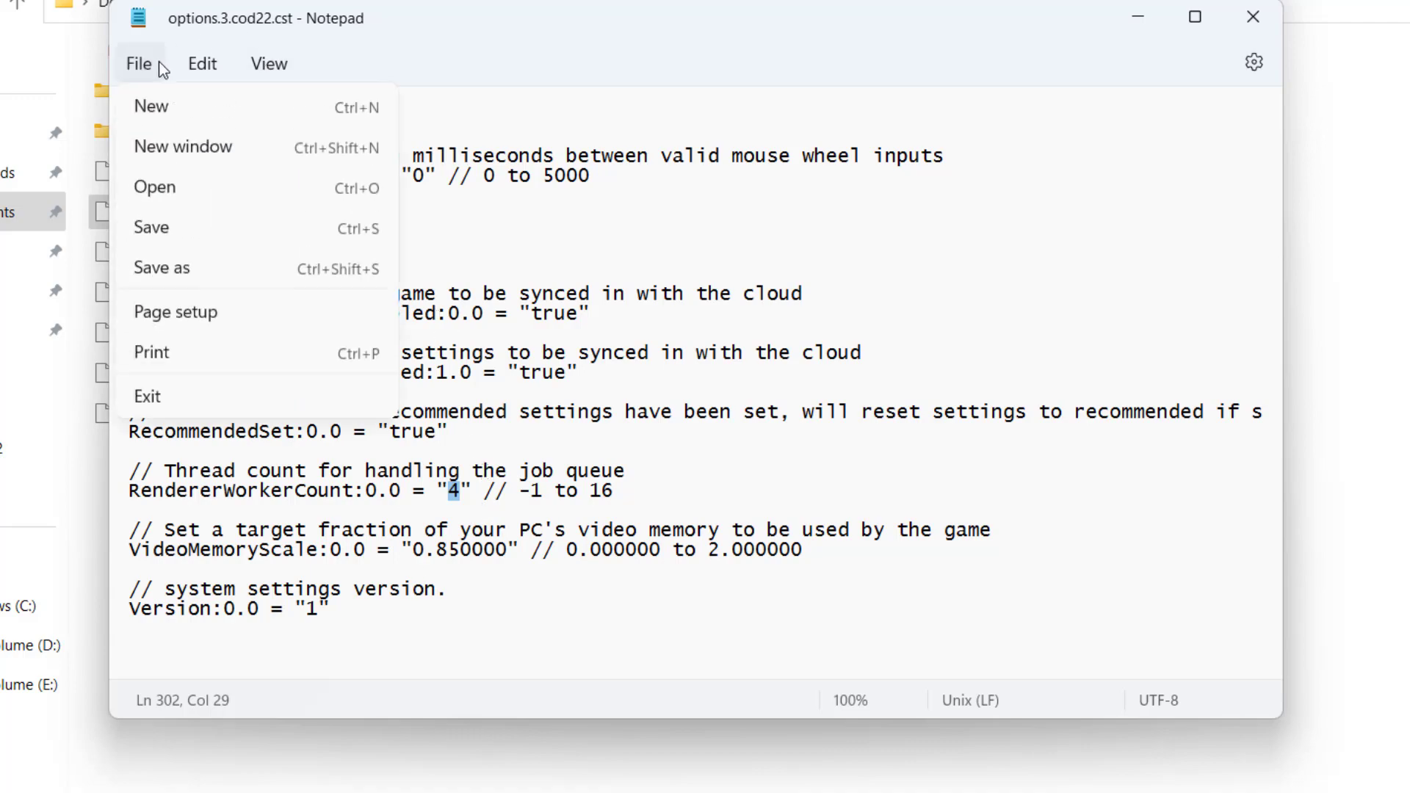
left_click(193, 229)
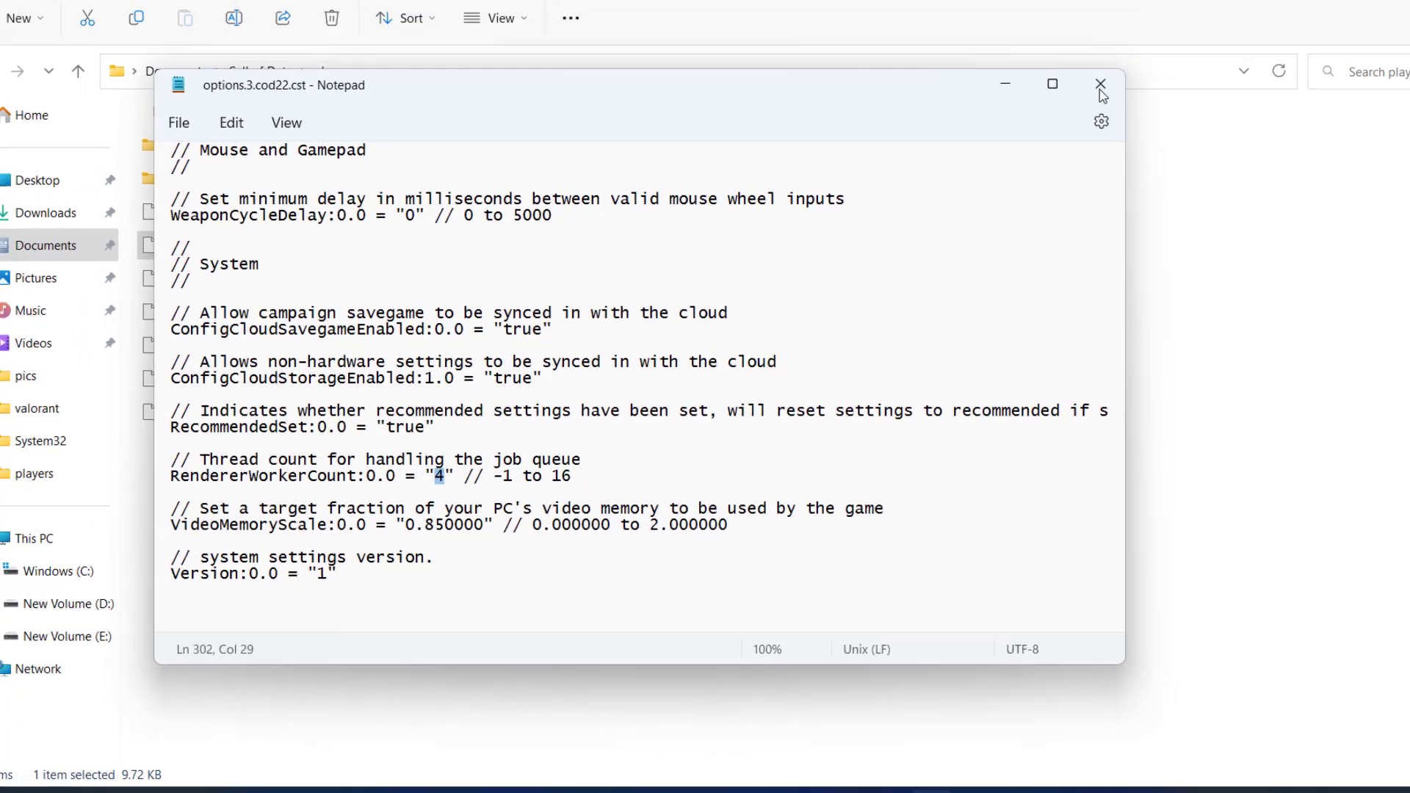
left_click(1249, 19)
left_click(1392, 11)
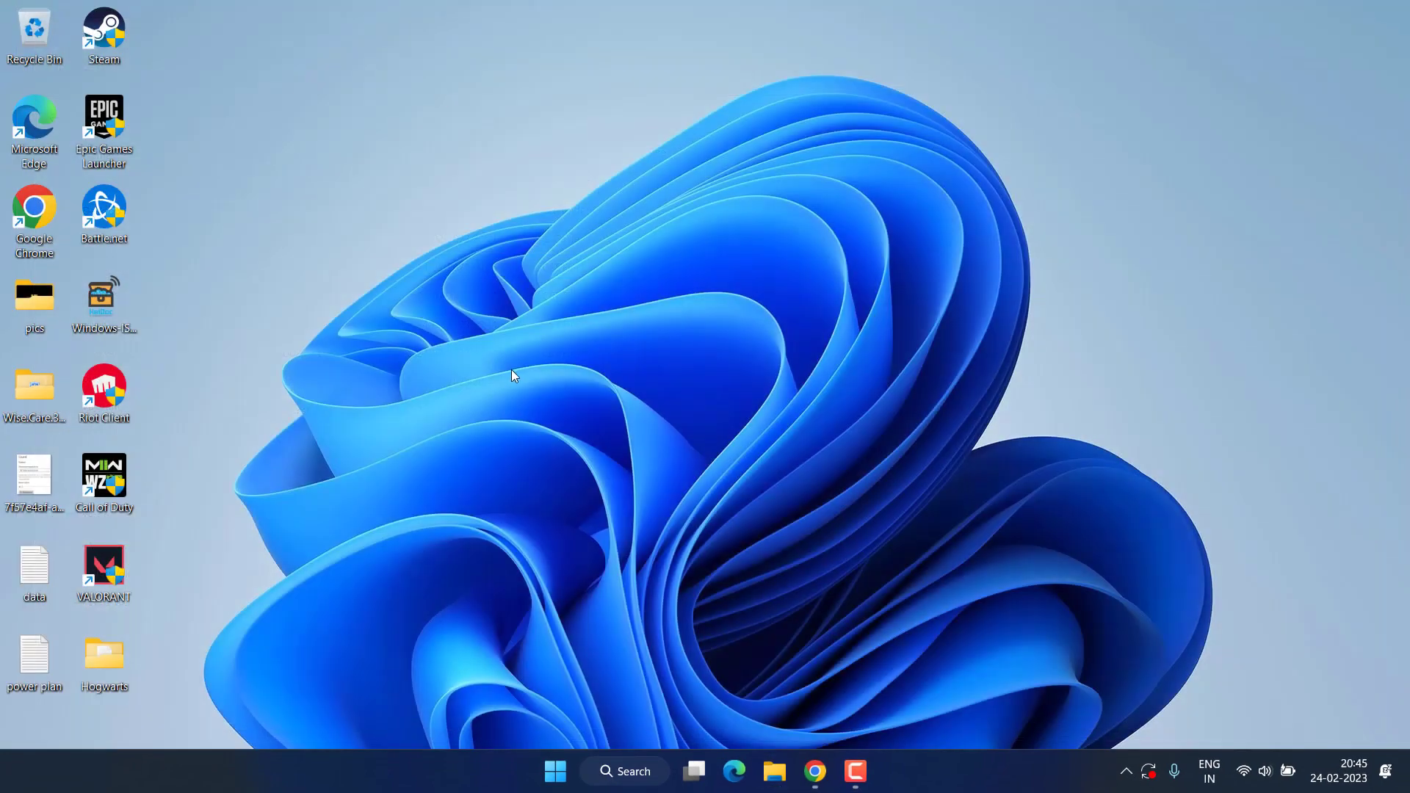